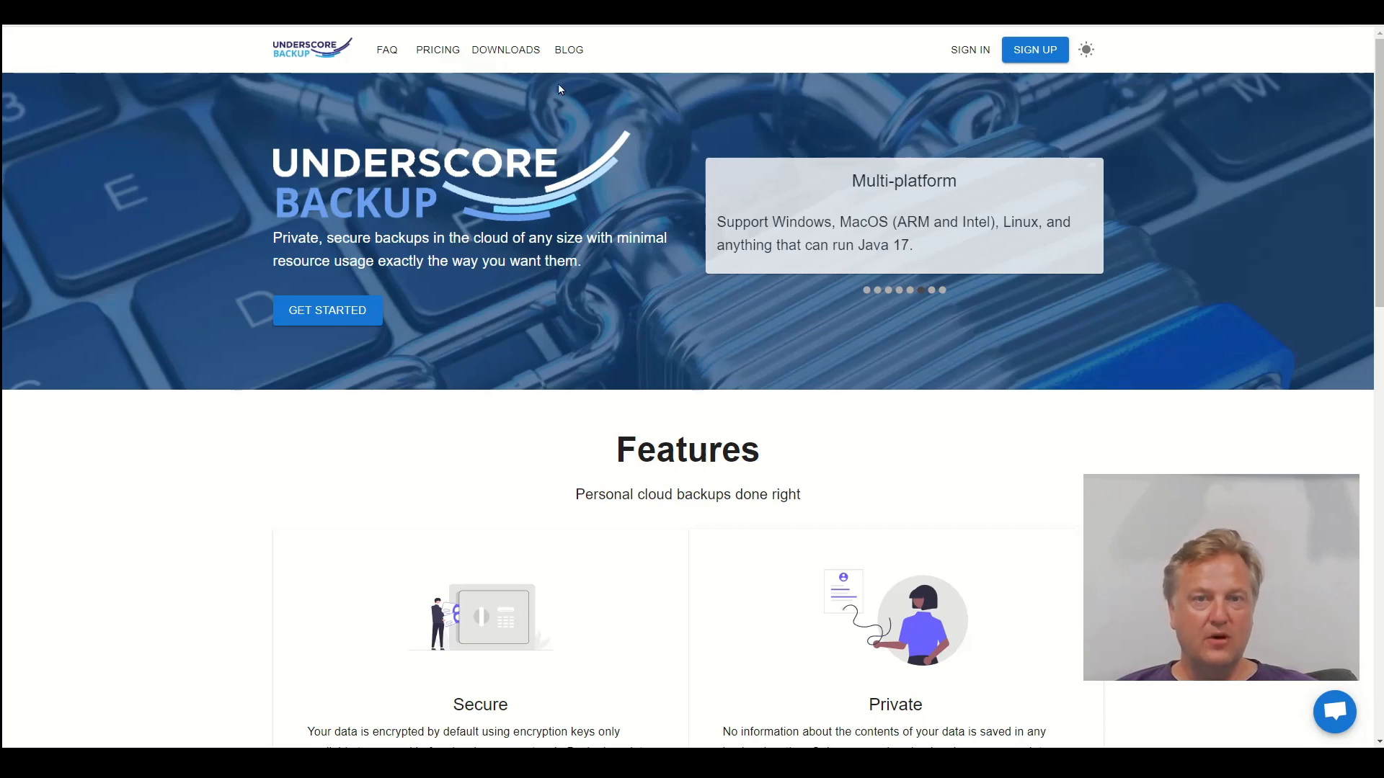
Go to the website's Downloads page offering version 2.3.0.9 for Windows 64-bit
{"action": "left_click", "coordinate": [527, 54]}
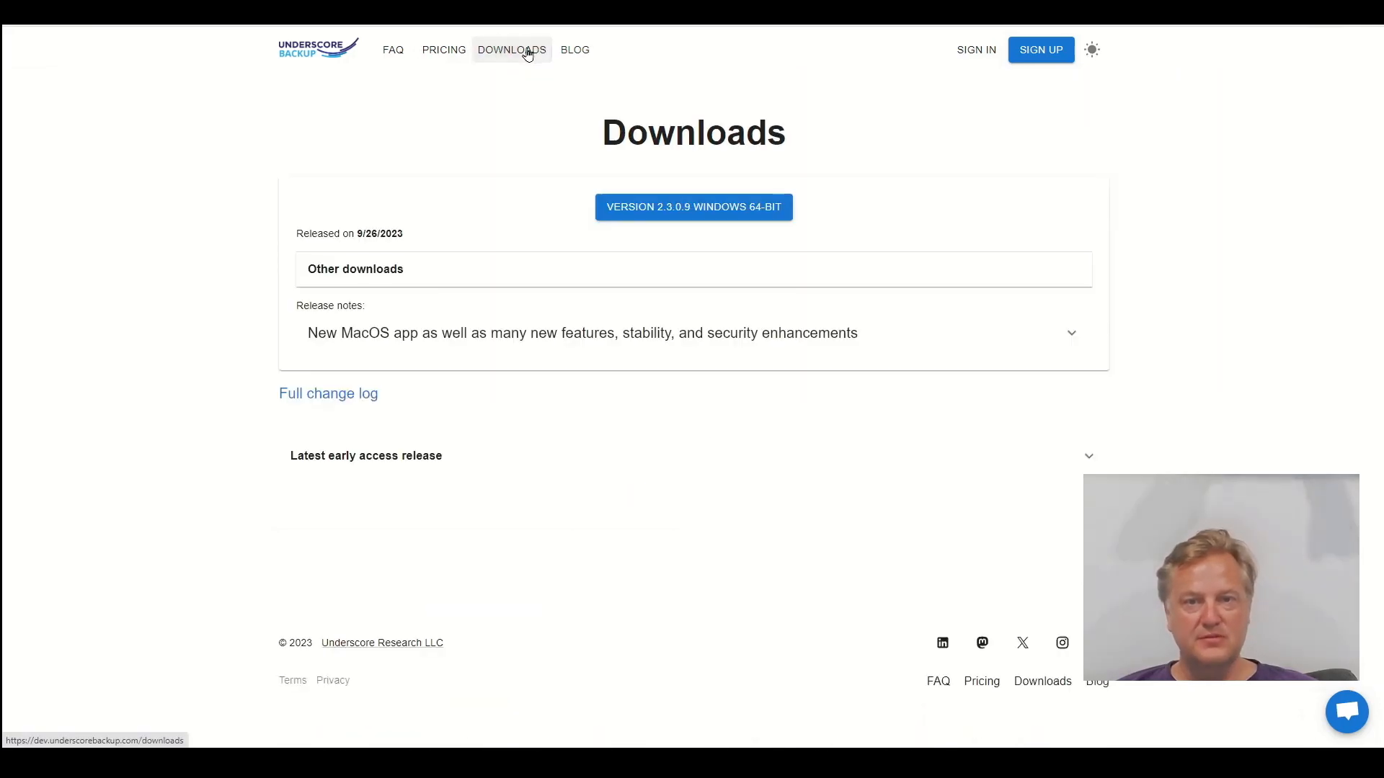
Download underscorebackup-2.3.0.9.exe for Windows 64-bit and launch it from recent downloads
{"action": "left_click", "coordinate": [694, 207]}
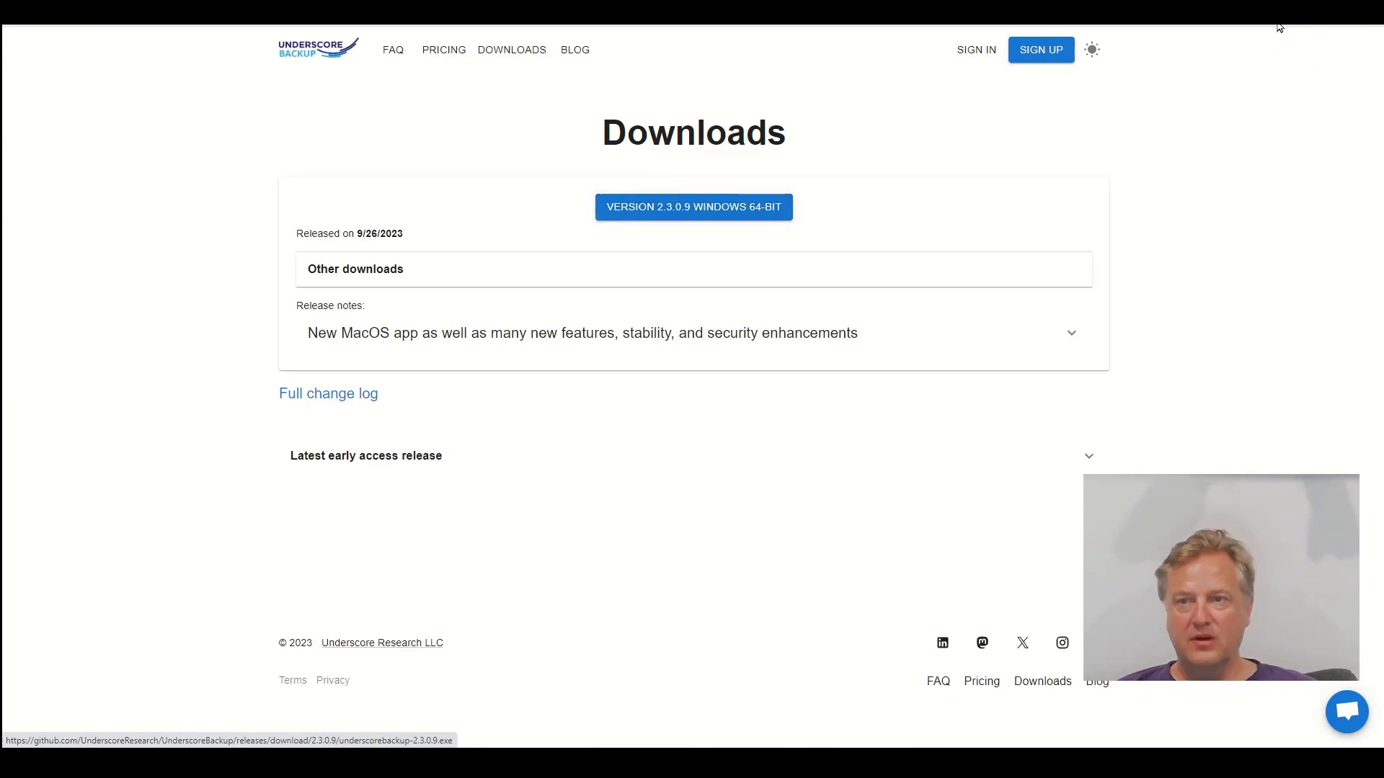
{"action": "left_click", "coordinate": [1296, 13]}
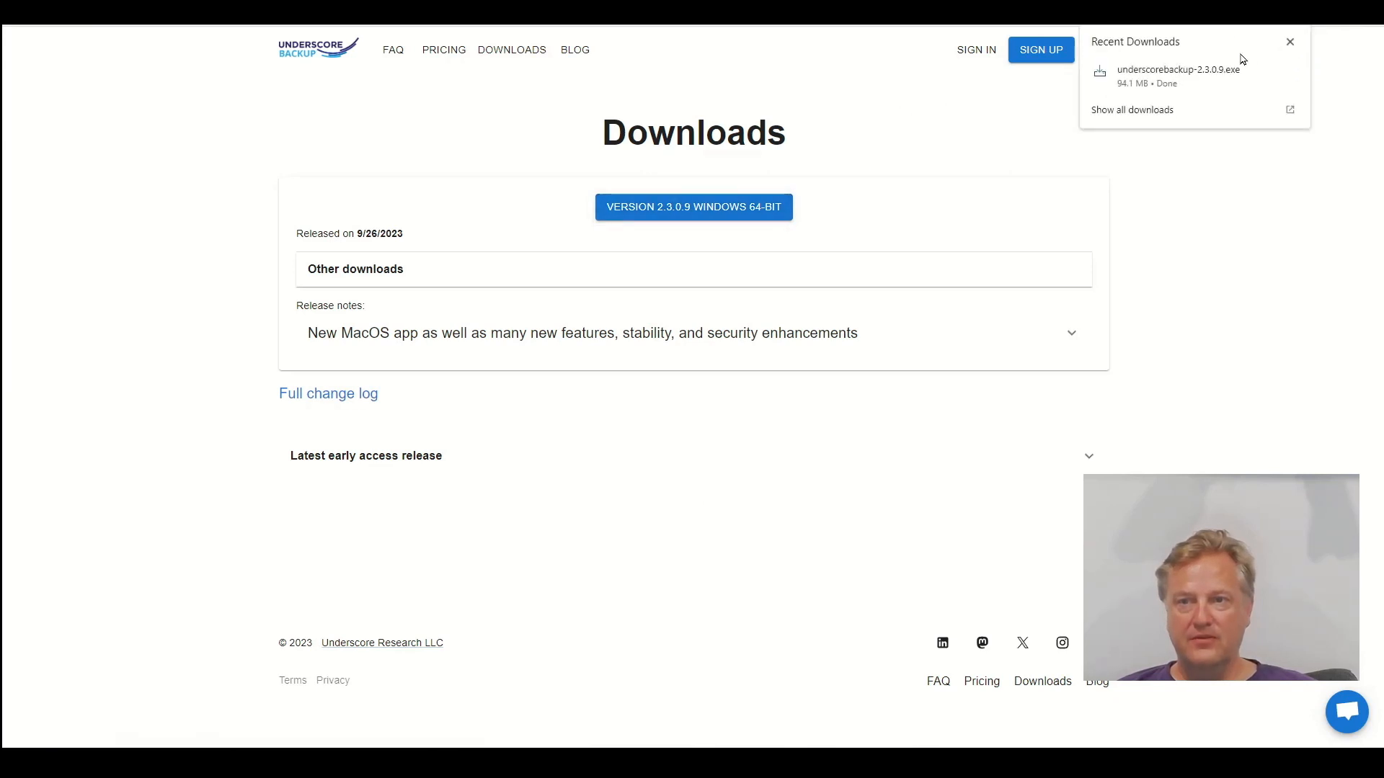
{"action": "left_click", "coordinate": [1201, 80]}
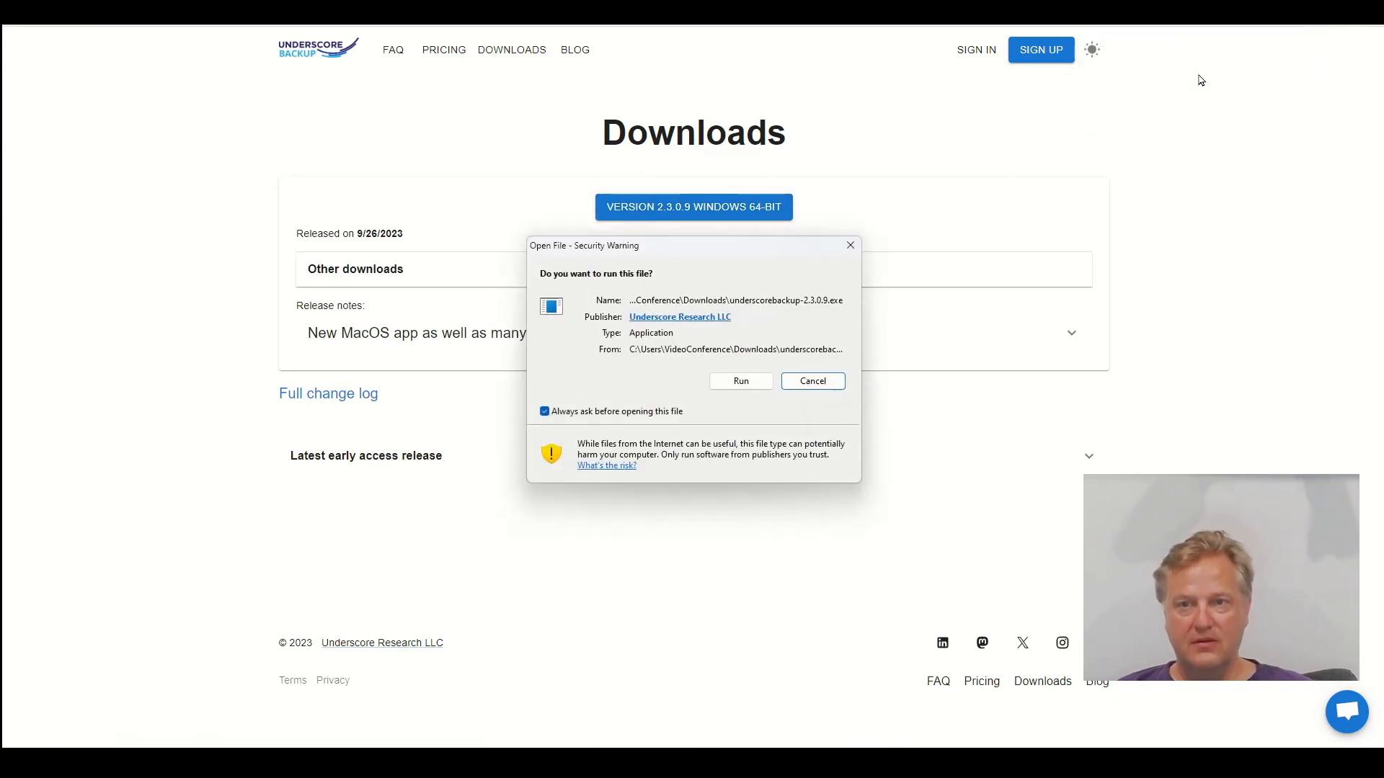
Allow the installer to run and accept the licence agreement
{"action": "left_click", "coordinate": [751, 382]}
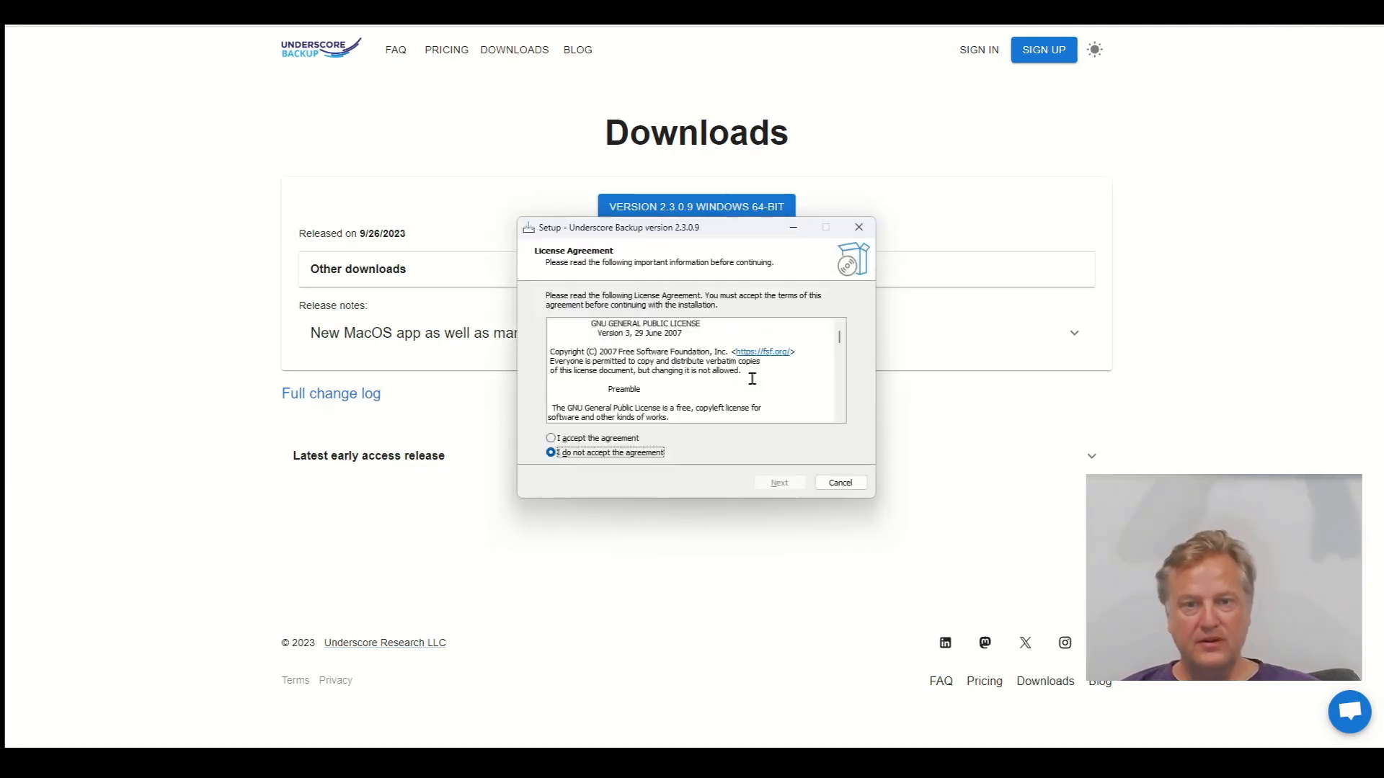
{"action": "key", "text": "alt+a"}
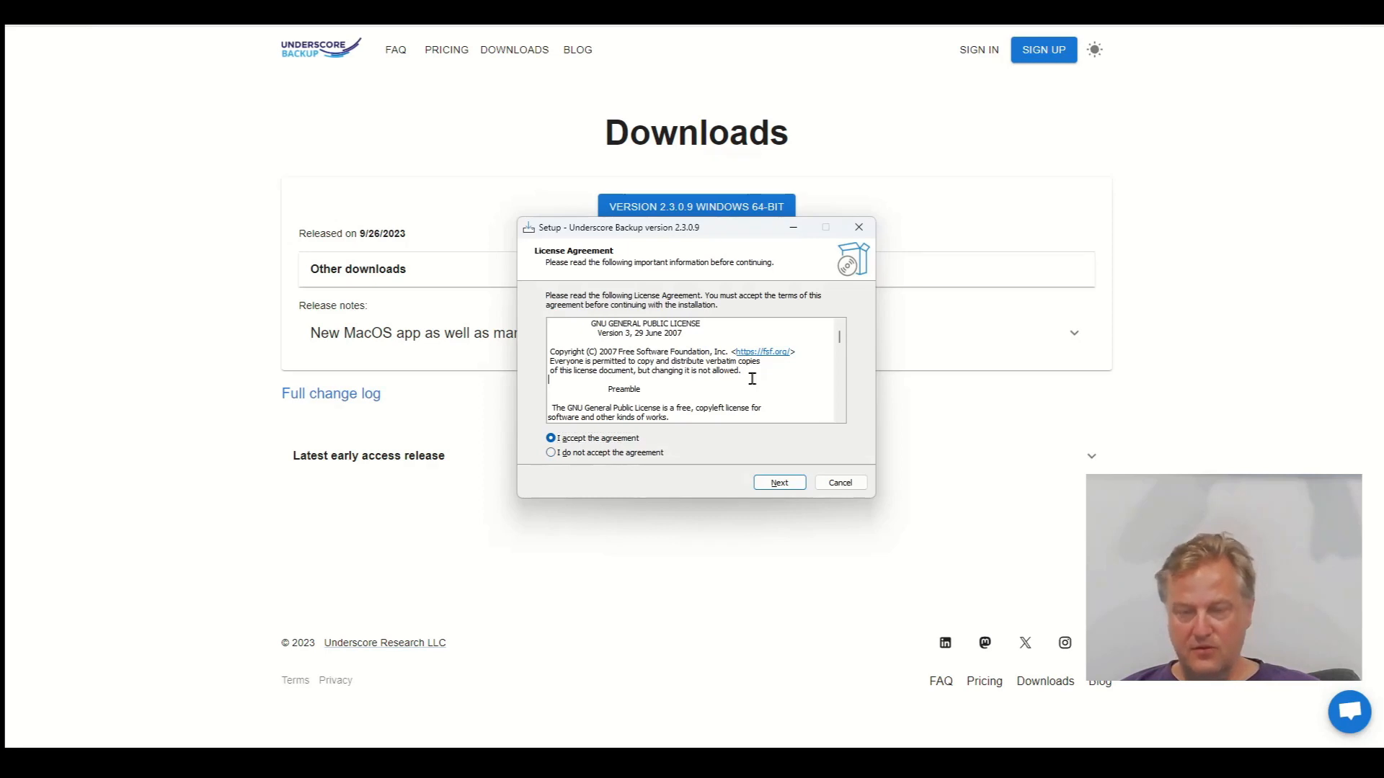
{"action": "key", "text": "Return"}
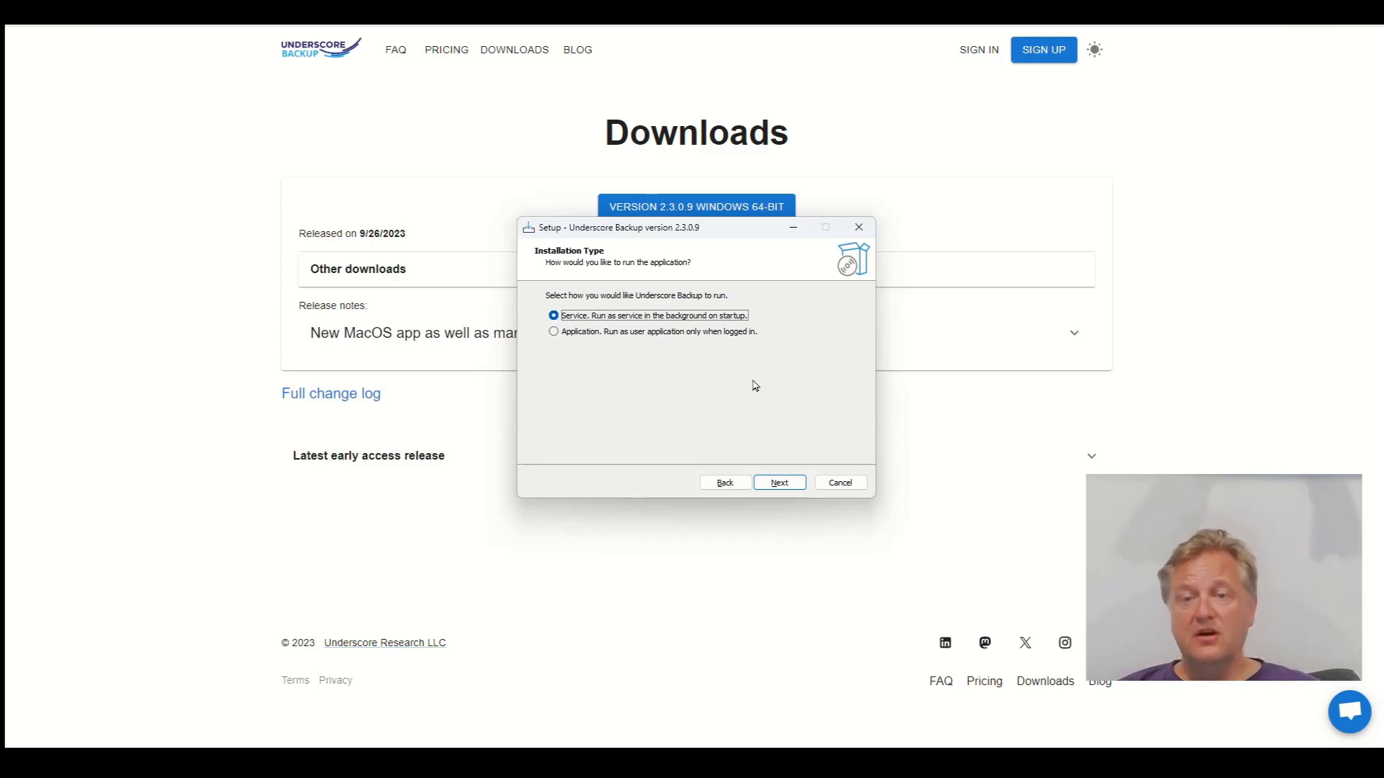
Choose the Application installation type and keep the default folder C:\Program Files\Underscore Backup
{"action": "key", "text": "Down"}
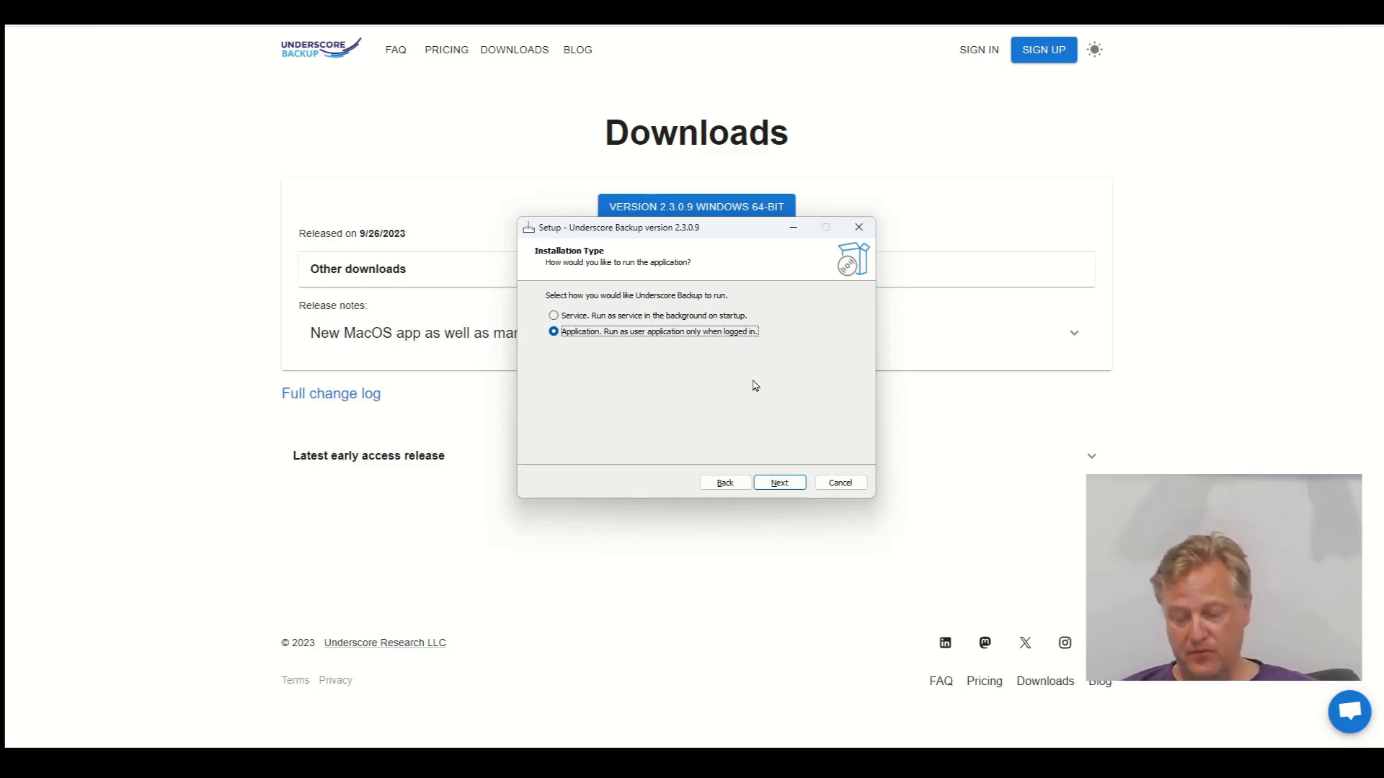
{"action": "key", "text": "Tab"}
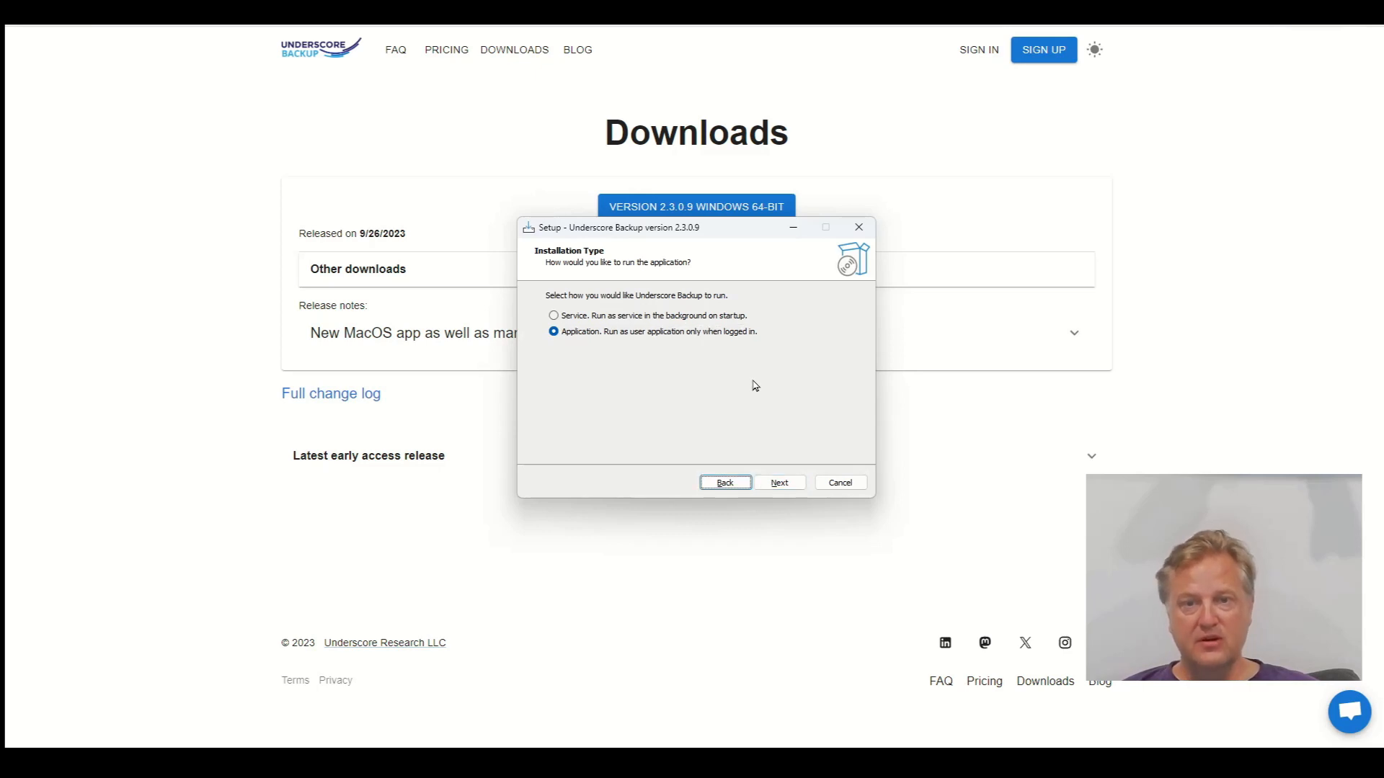
{"action": "key", "text": "Tab"}
{"action": "key", "text": "Return"}
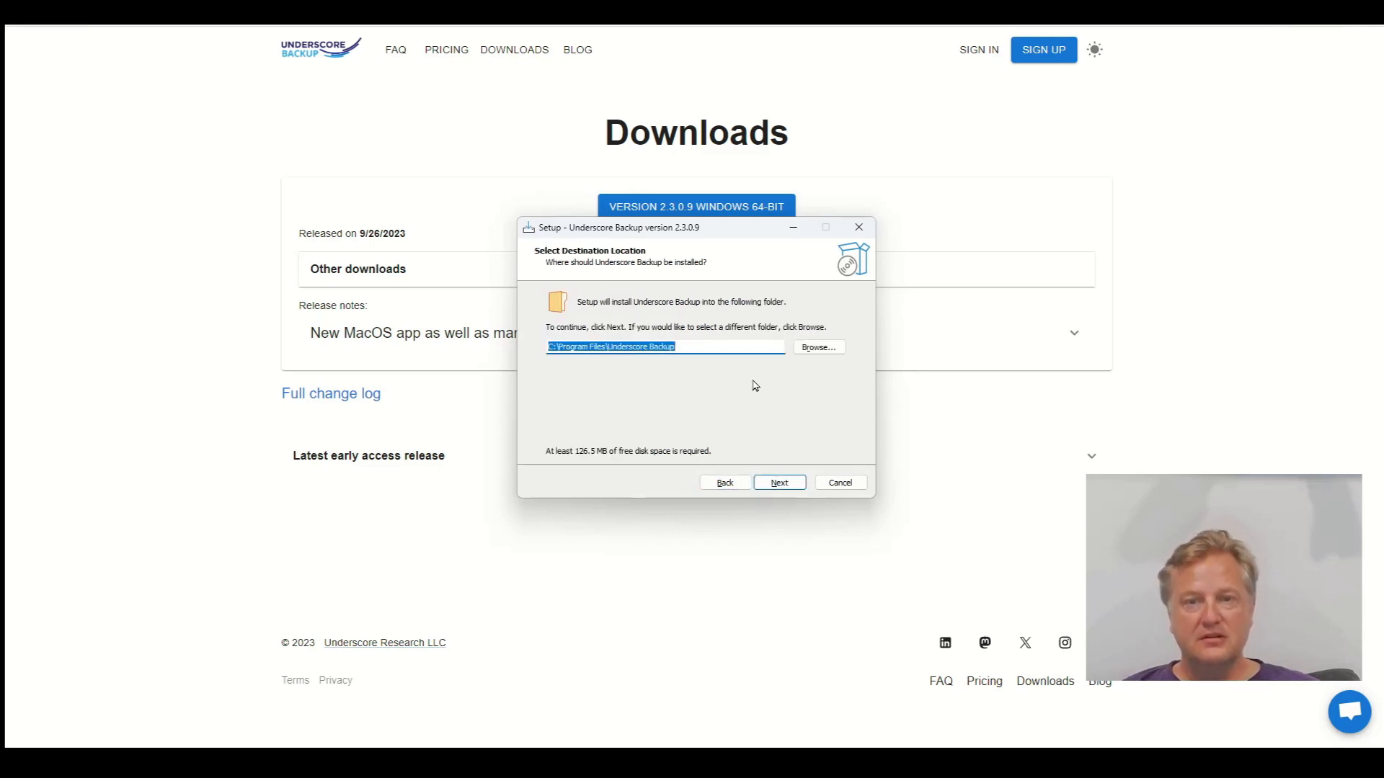
{"action": "key", "text": "Return"}
{"action": "key", "text": "Return"}
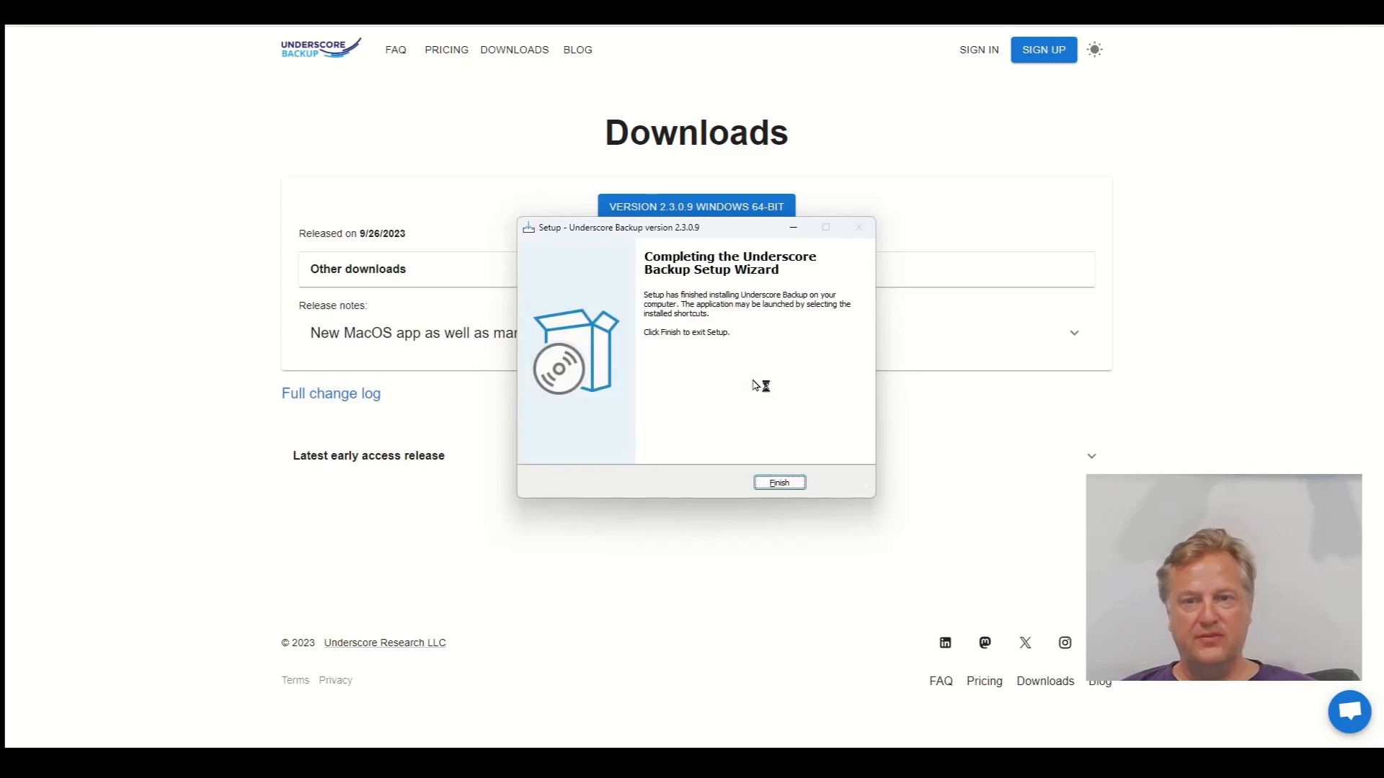
Finish the setup wizard so Underscore Backup opens at Connect with online service
{"action": "key", "text": "Return"}
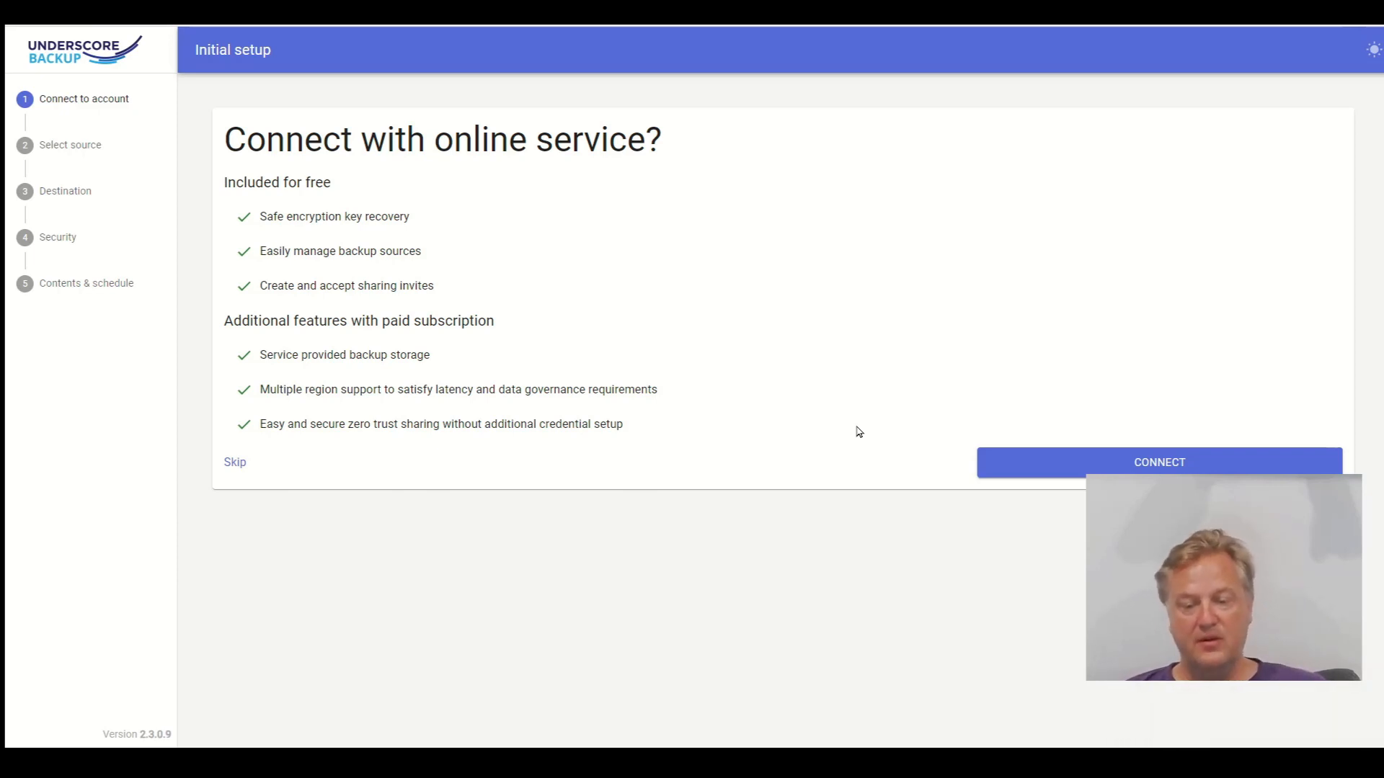
Connect to the online service and sign up for a new account with the saved e-mail address
{"action": "left_click", "coordinate": [1043, 472]}
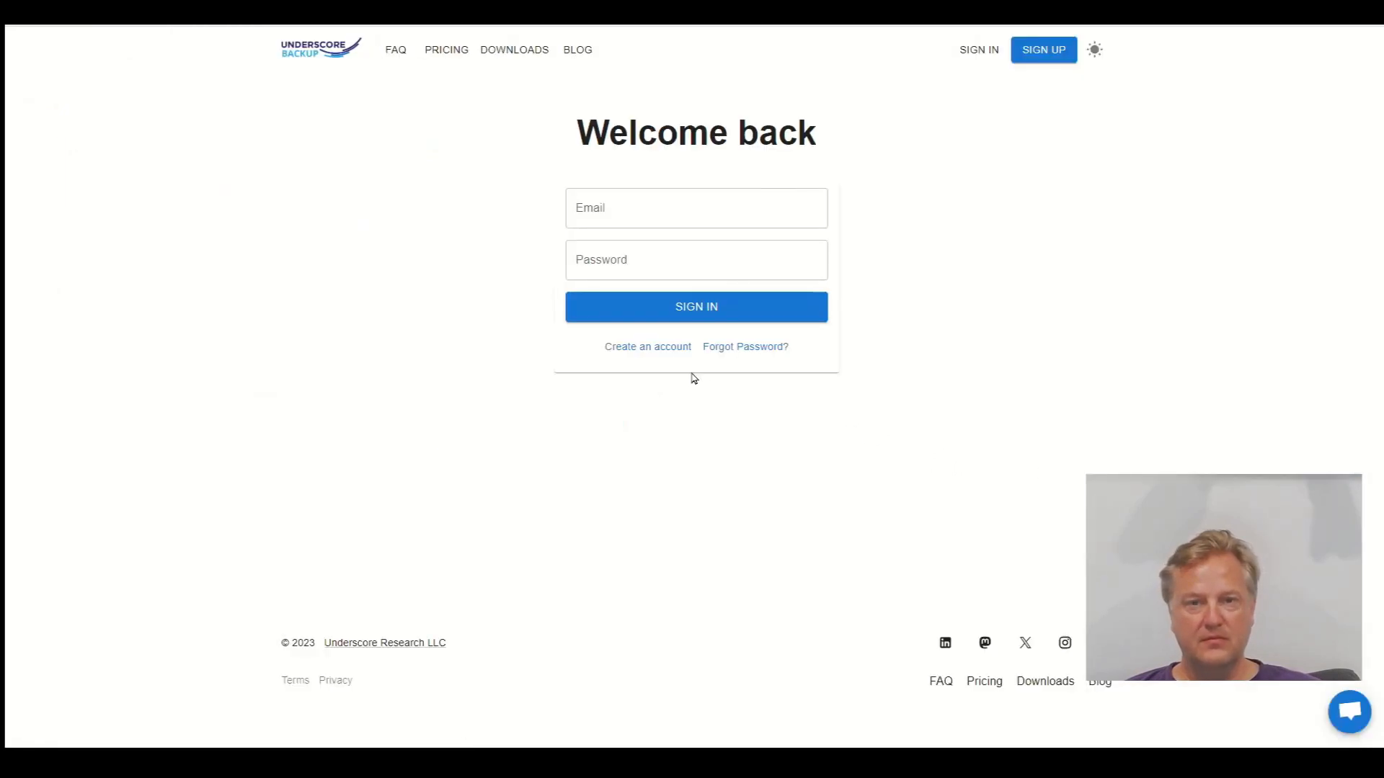
{"action": "left_click", "coordinate": [651, 355]}
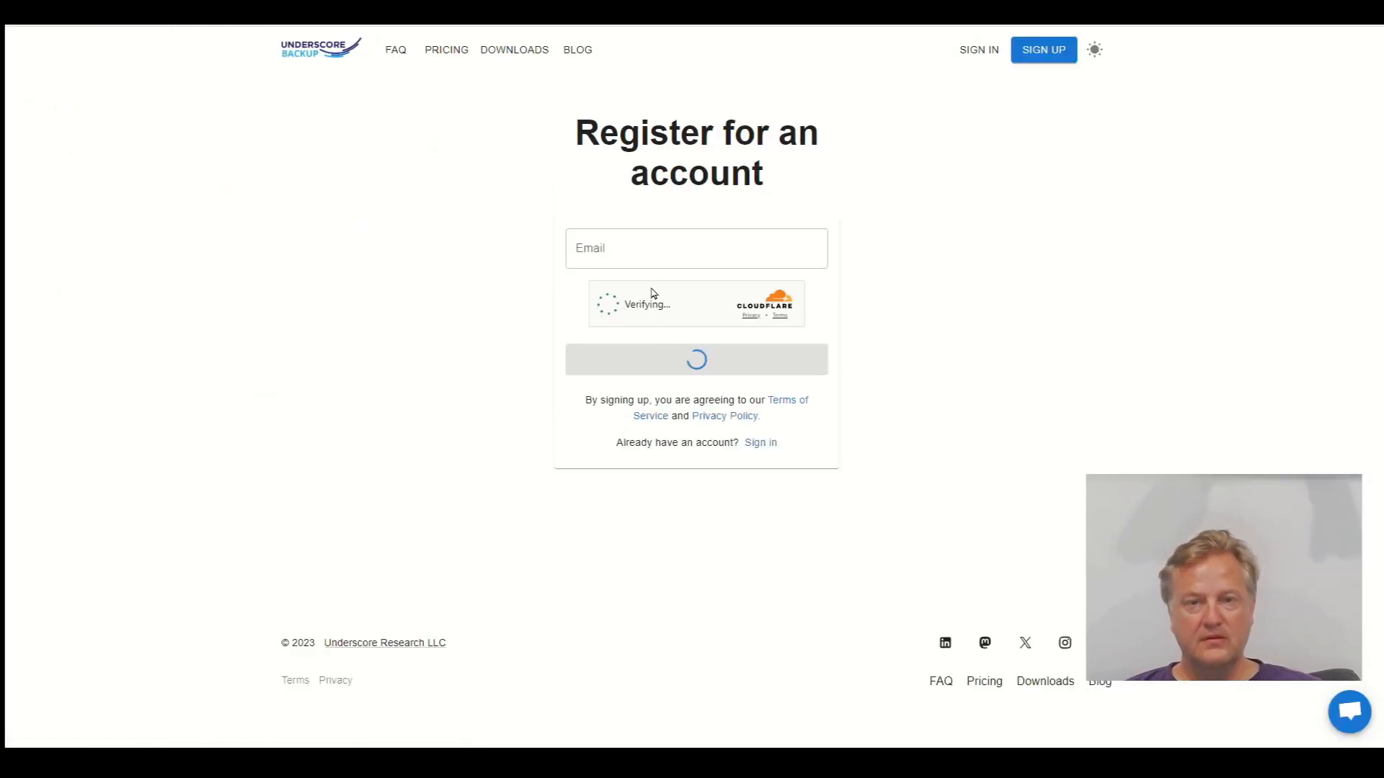
{"action": "left_click", "coordinate": [634, 252]}
{"action": "type", "text": "u"}
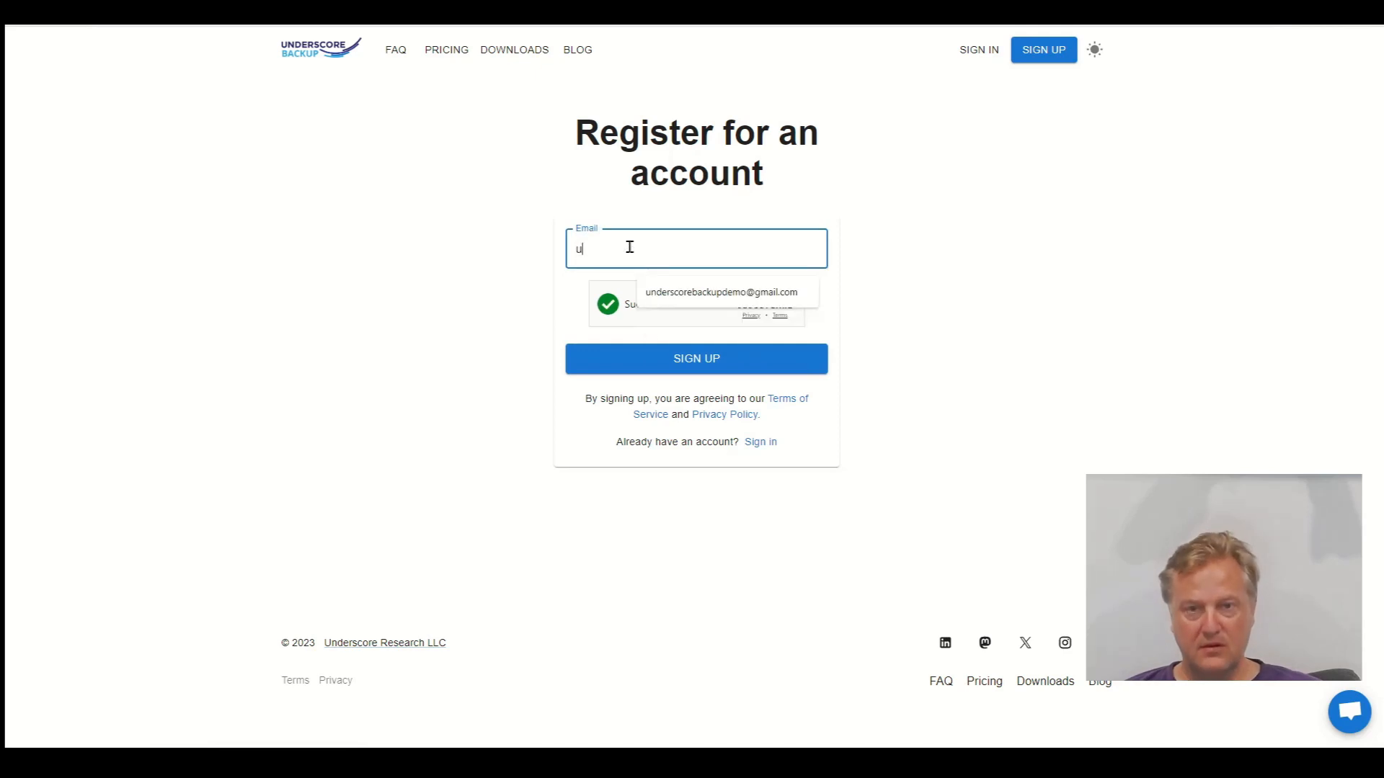
{"action": "left_click", "coordinate": [671, 292]}
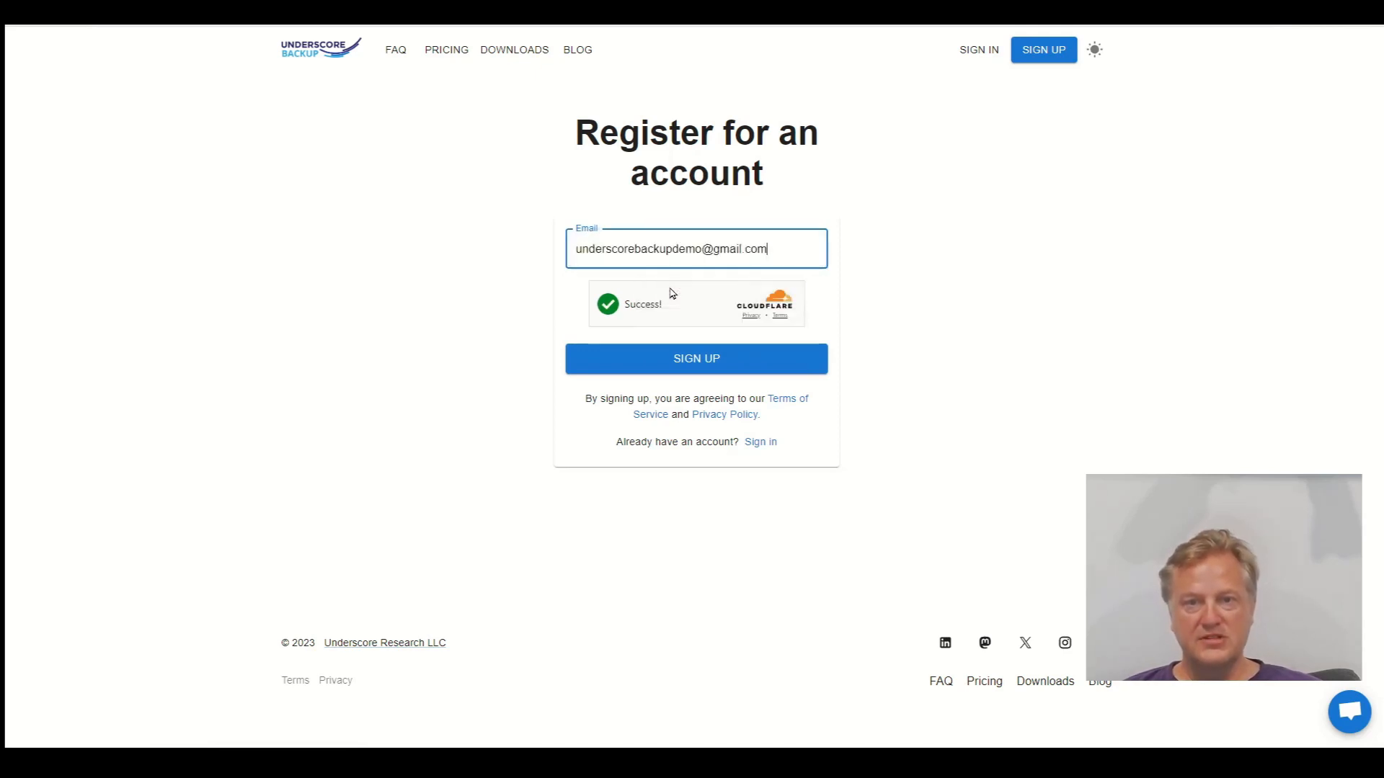
{"action": "left_click", "coordinate": [667, 359]}
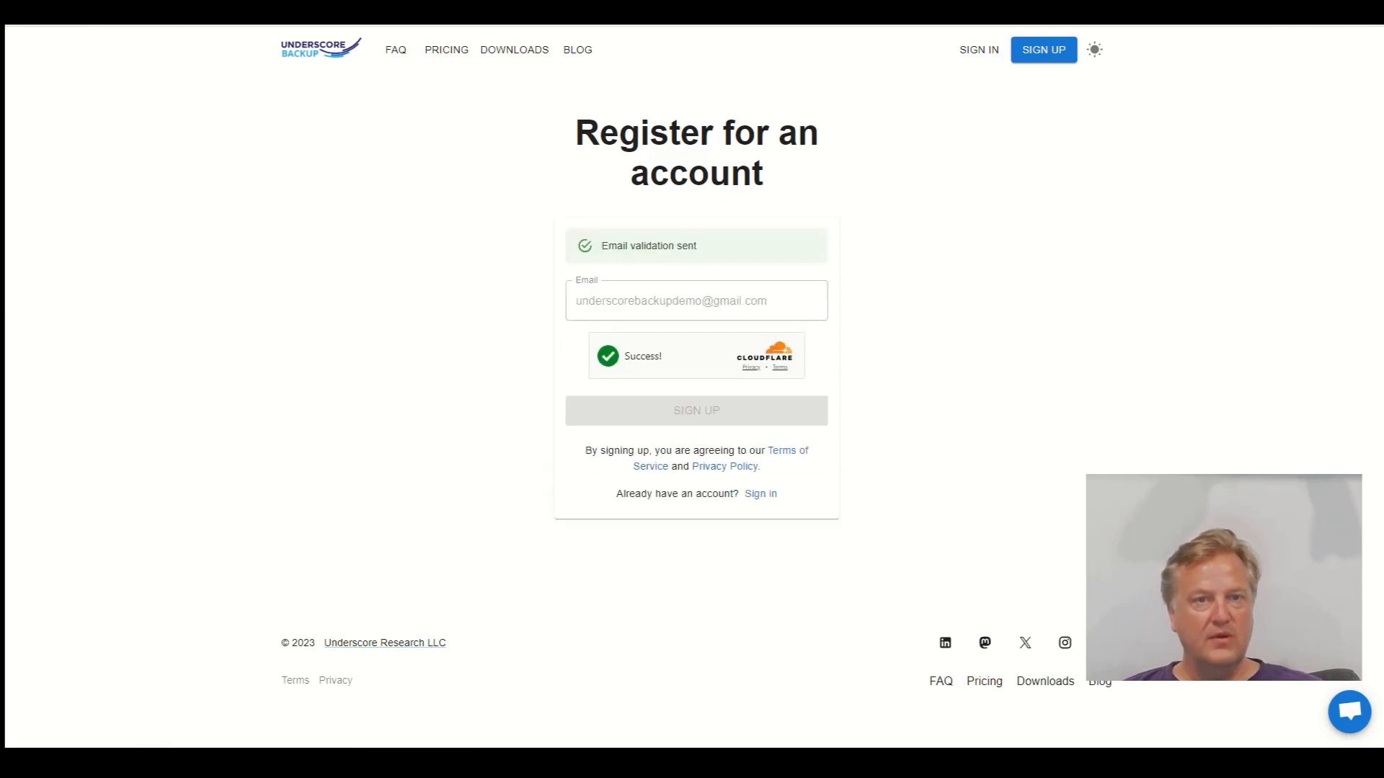
Confirm the e-mail address via the Underscore Backup verification mail in Gmail
{"action": "key", "text": "ctrl+Tab"}
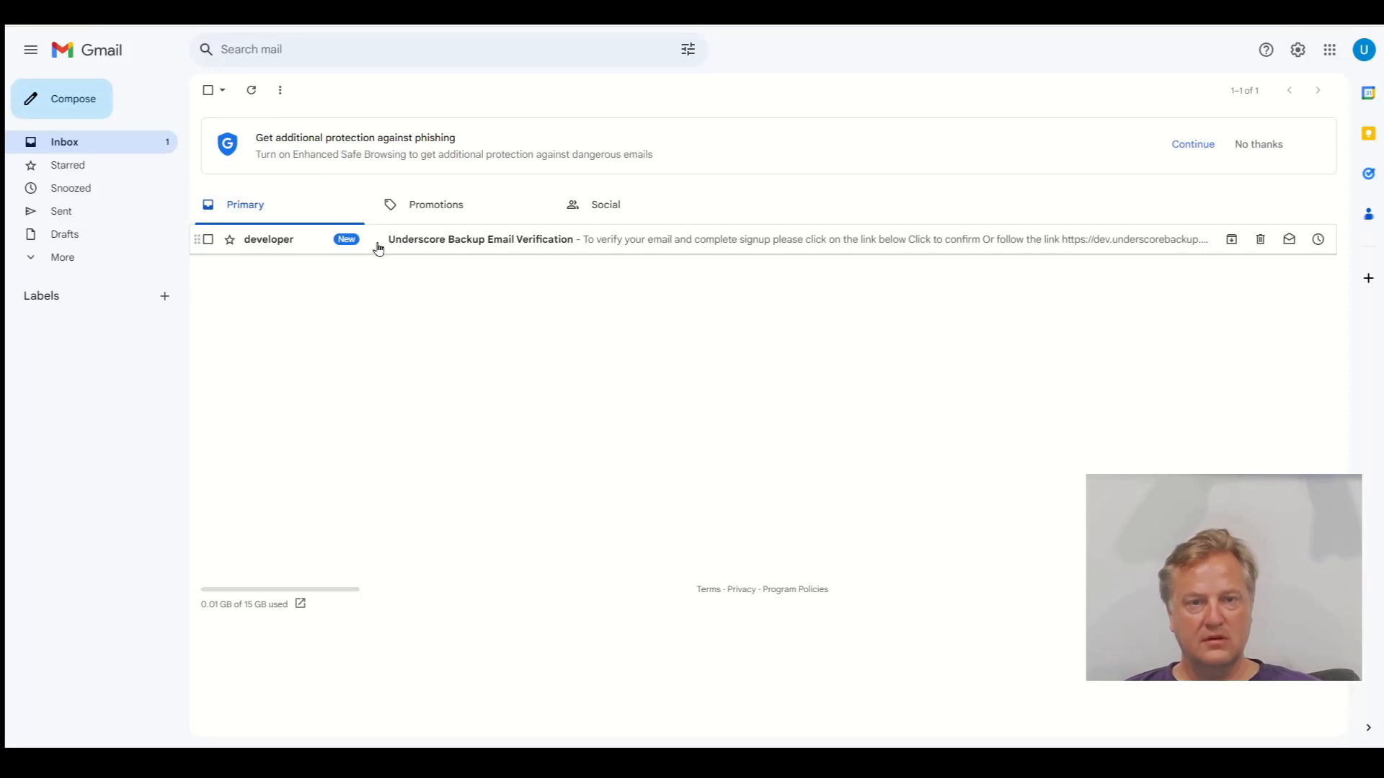
{"action": "left_click", "coordinate": [408, 242]}
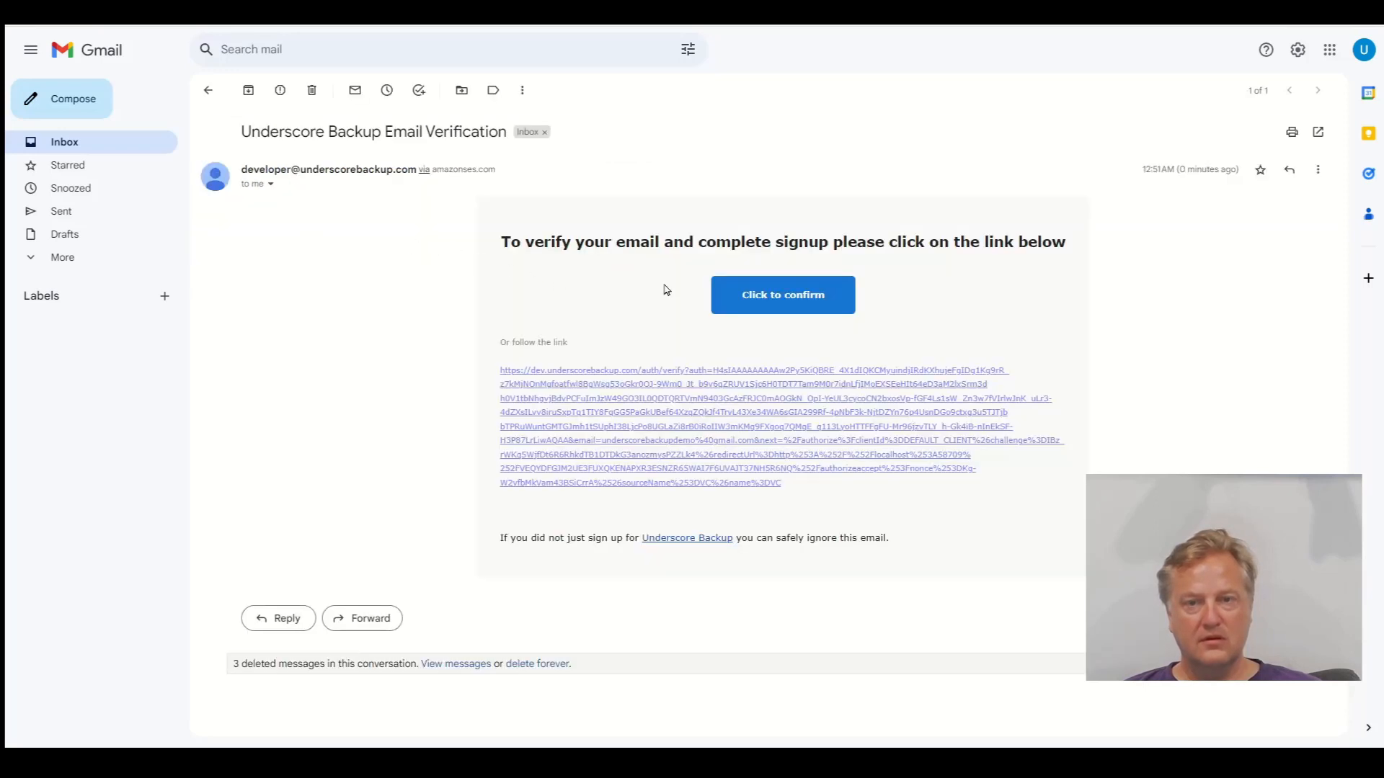
{"action": "left_click", "coordinate": [750, 290]}
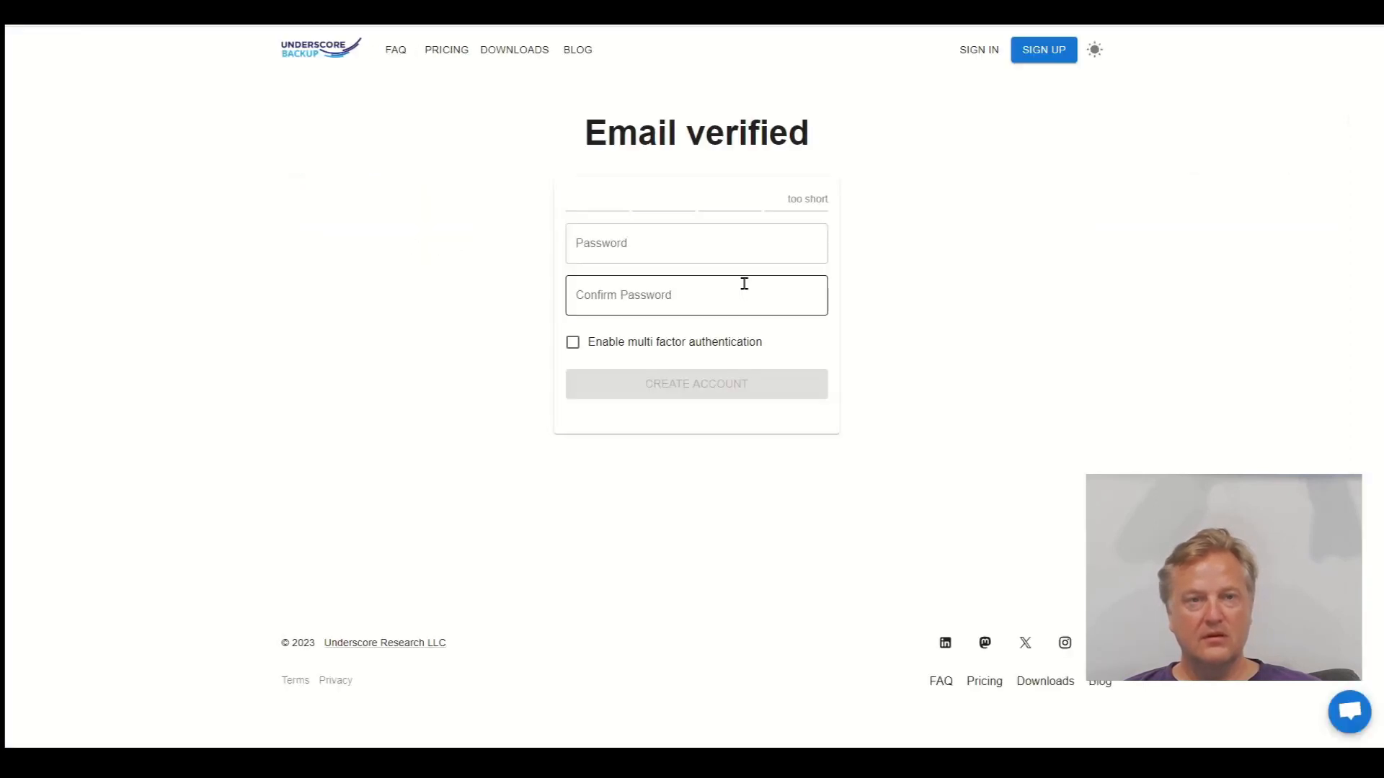
Enter and confirm the account password, leave multi-factor authentication off, and create the account
{"action": "left_click", "coordinate": [647, 237]}
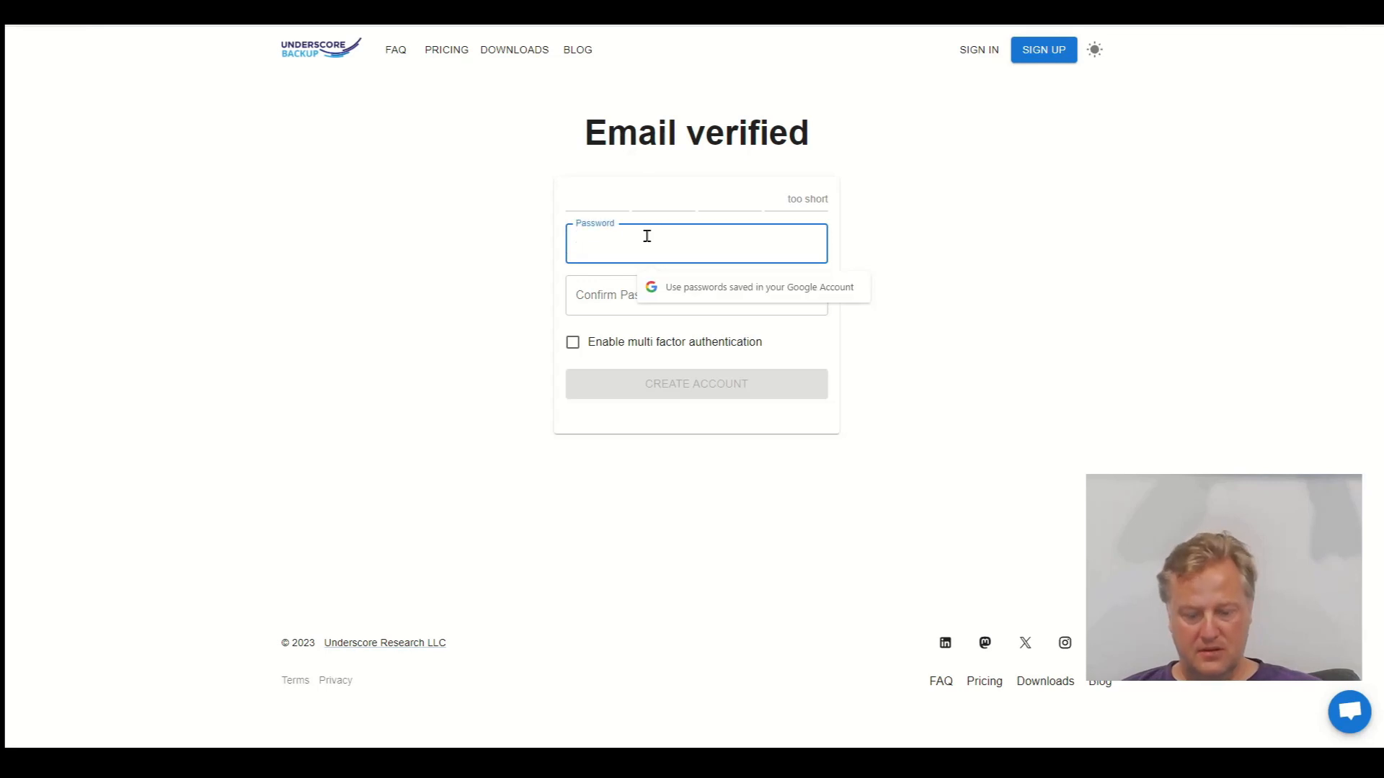
{"action": "type", "text": "********"}
{"action": "key", "text": "Tab"}
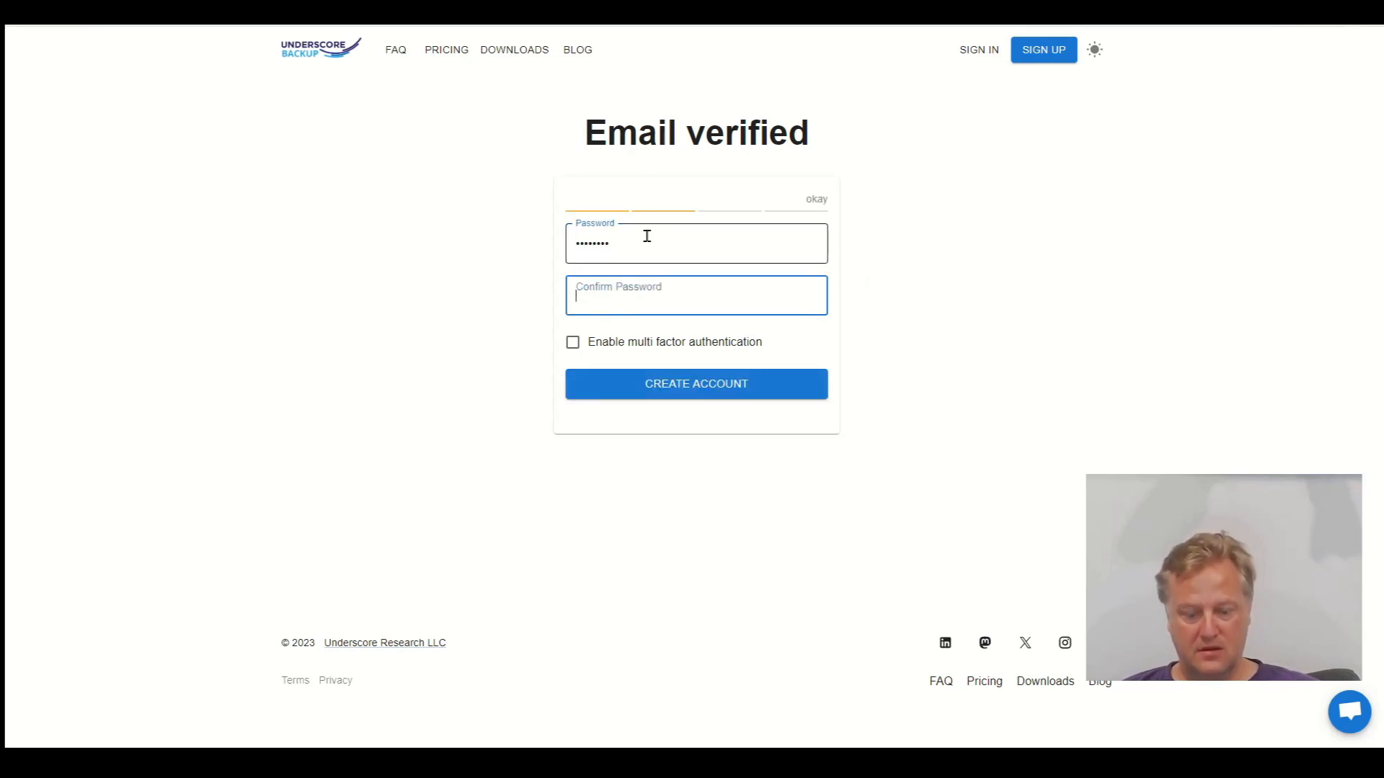
{"action": "type", "text": "********"}
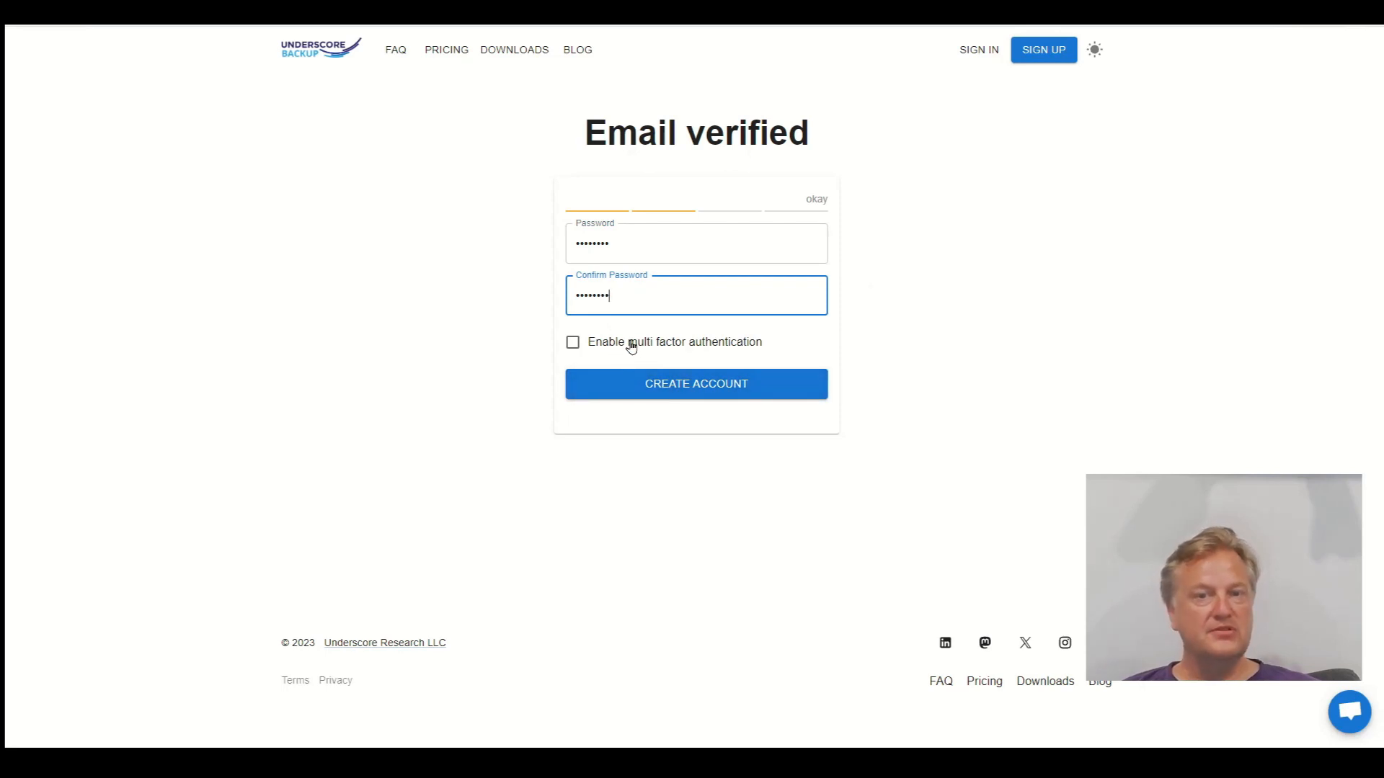
{"action": "left_click", "coordinate": [632, 348]}
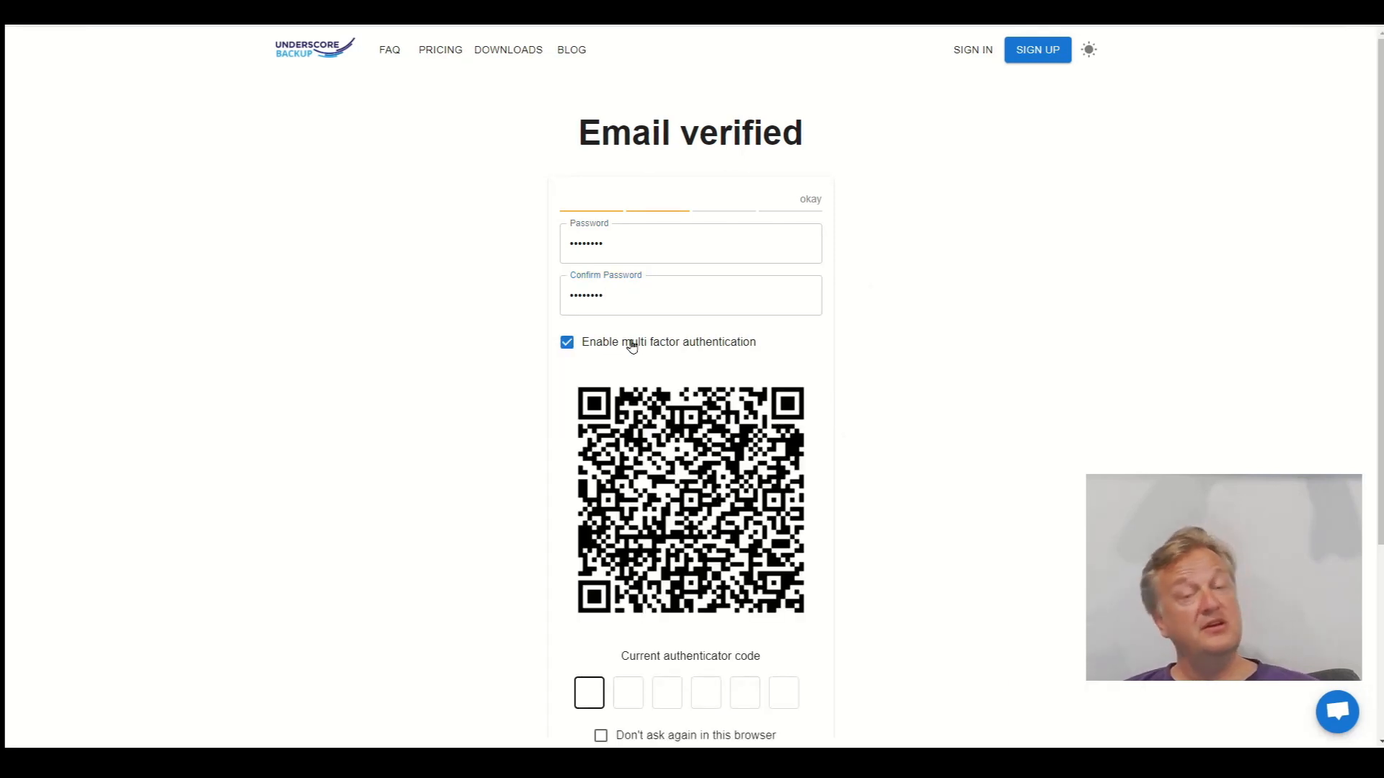
{"action": "left_click", "coordinate": [632, 347]}
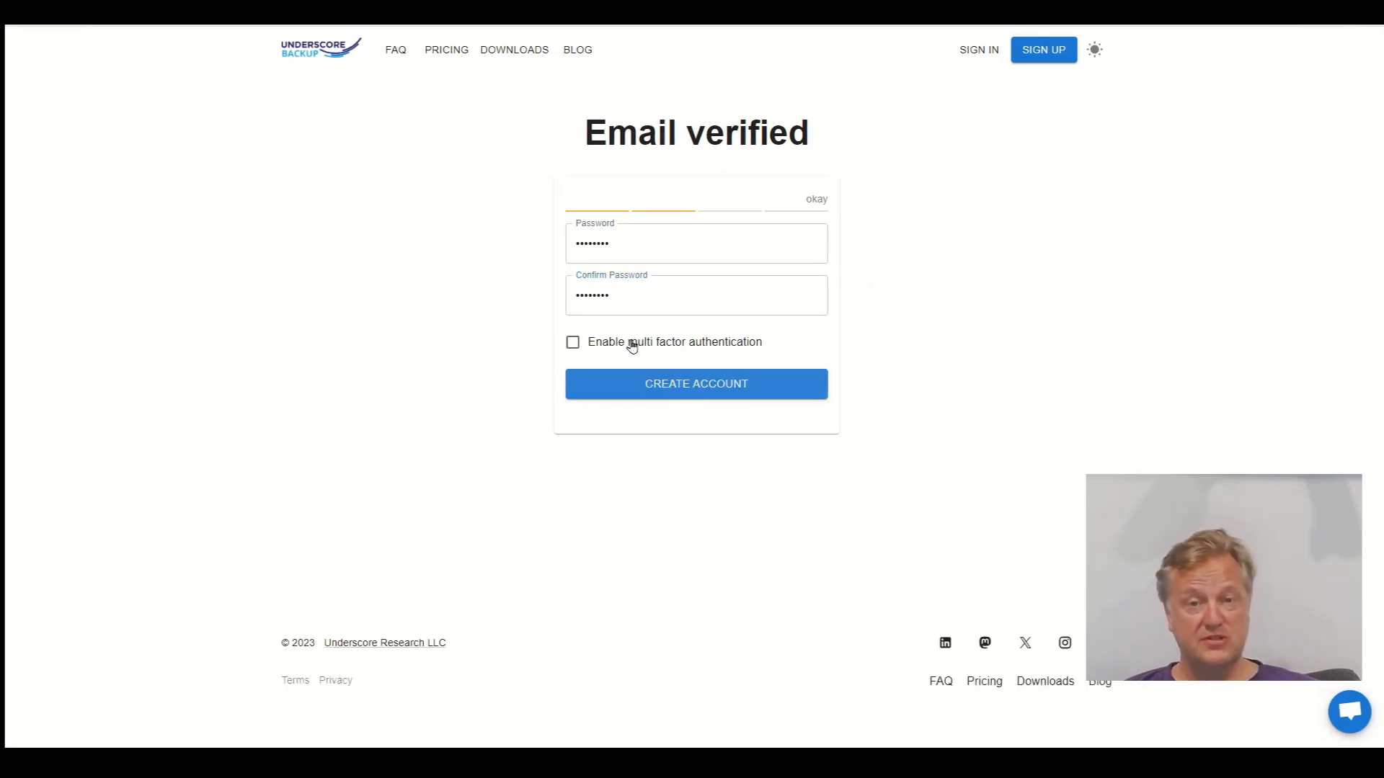
{"action": "left_click", "coordinate": [663, 391]}
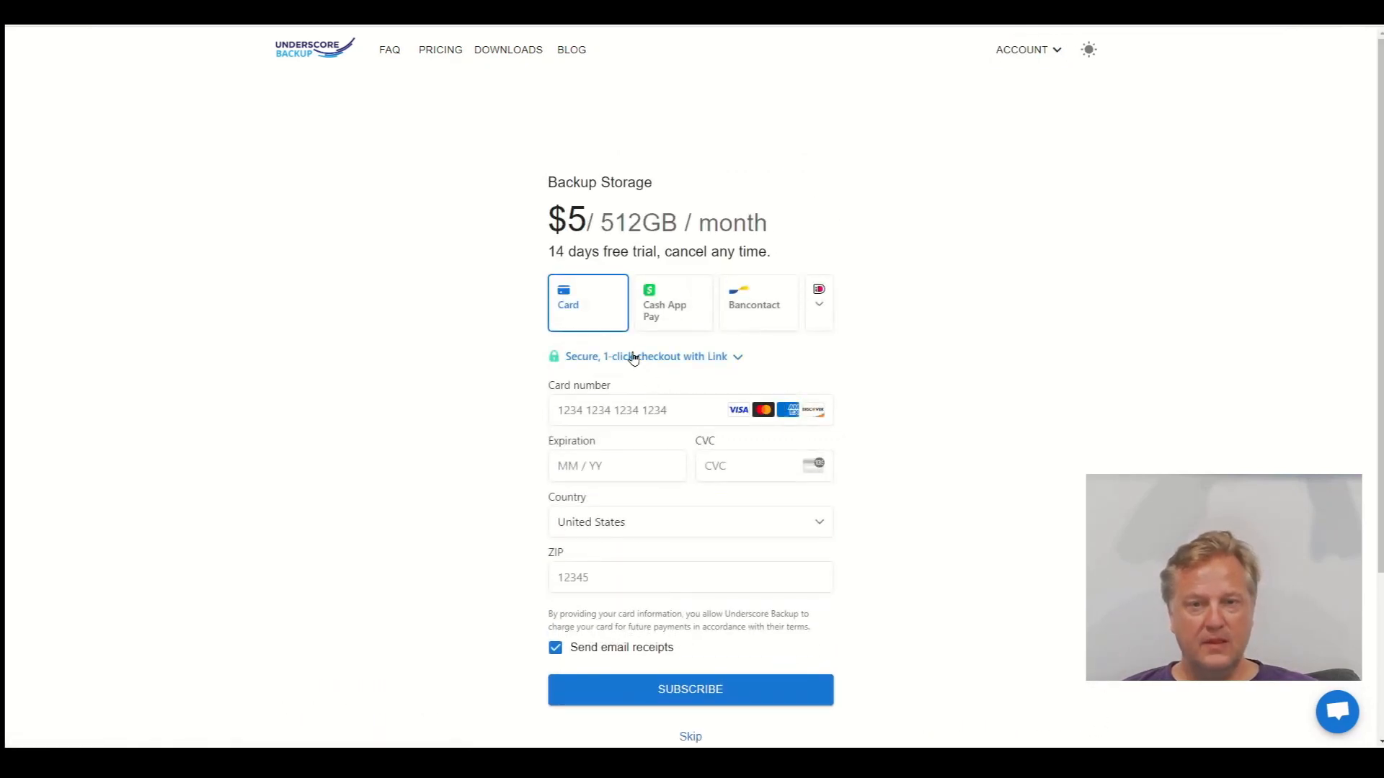
Enter the test card number, expiry, CVC and ZIP, then subscribe to $5/month Backup Storage
{"action": "left_click", "coordinate": [606, 402]}
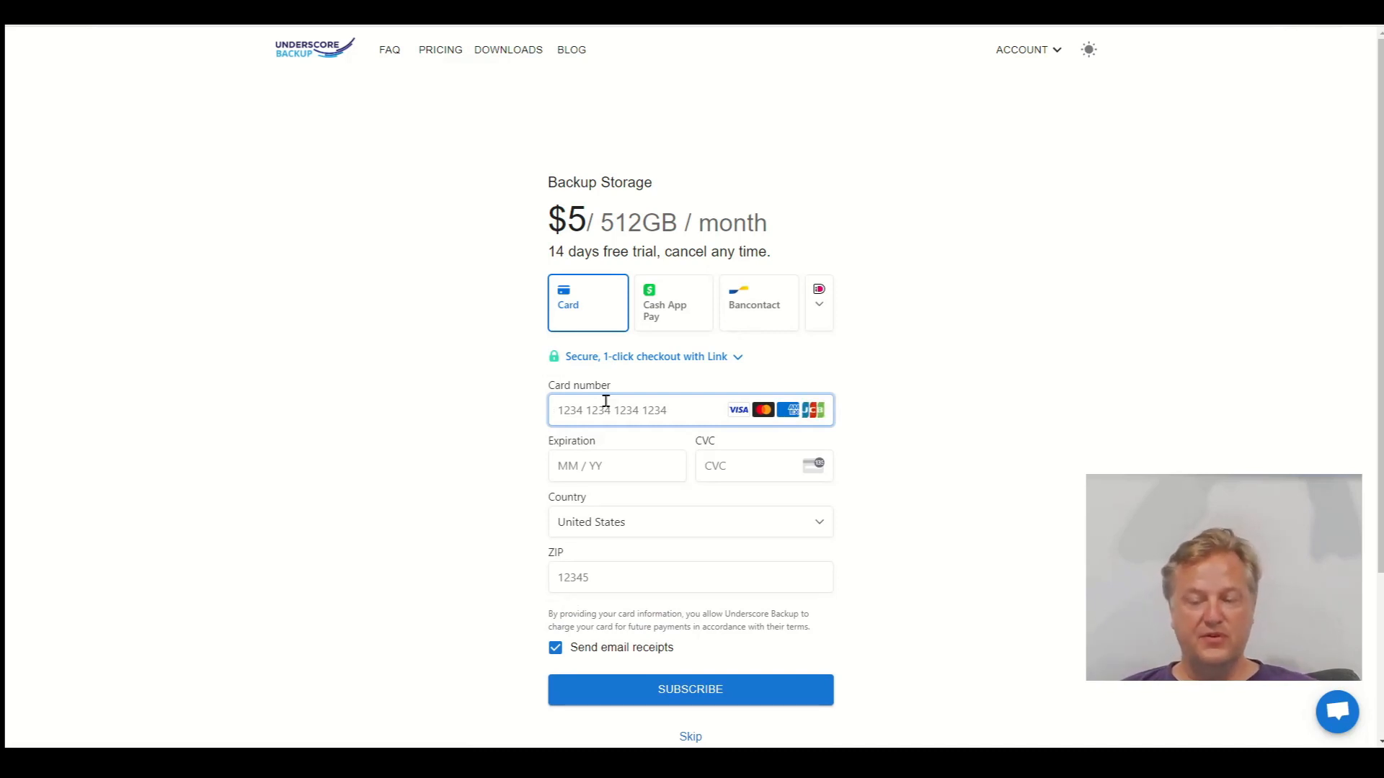
{"action": "type", "text": "4"}
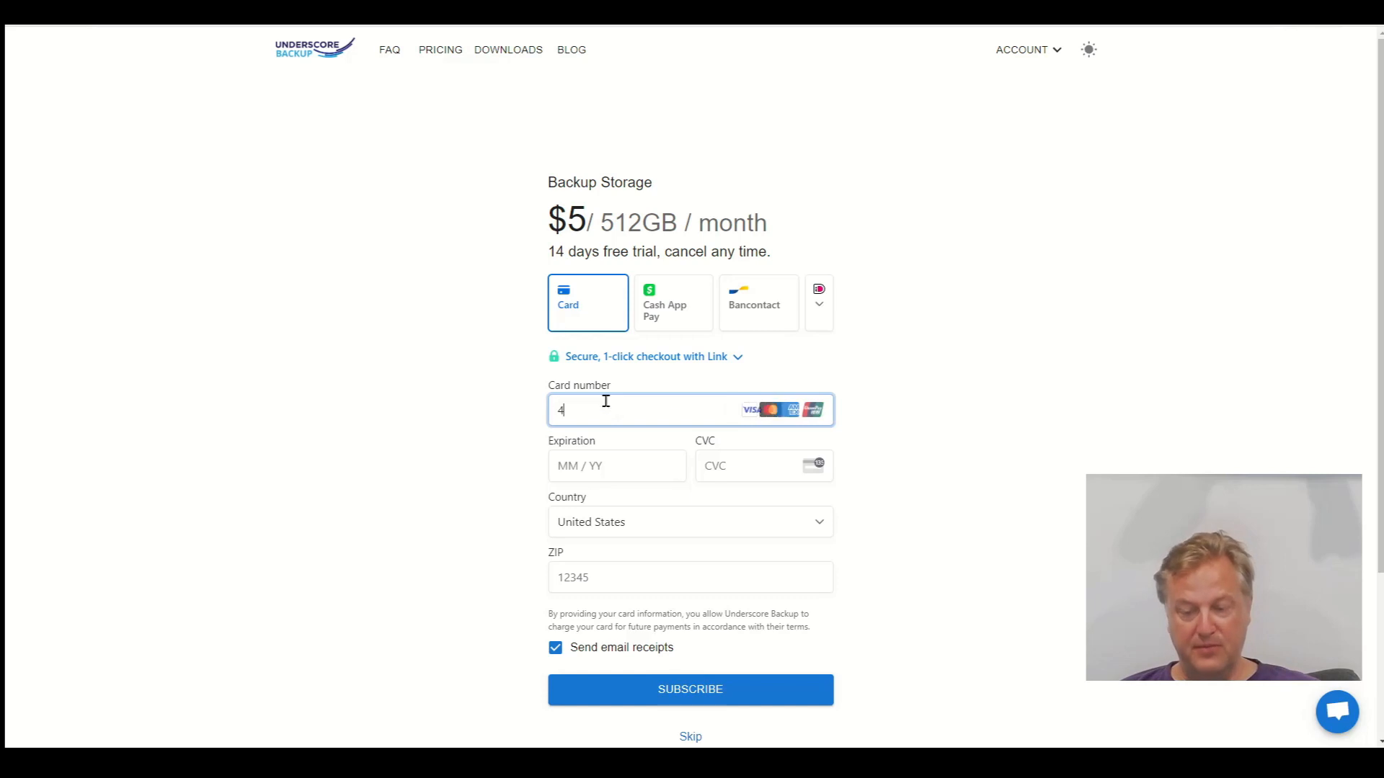
{"action": "type", "text": "24242424242"}
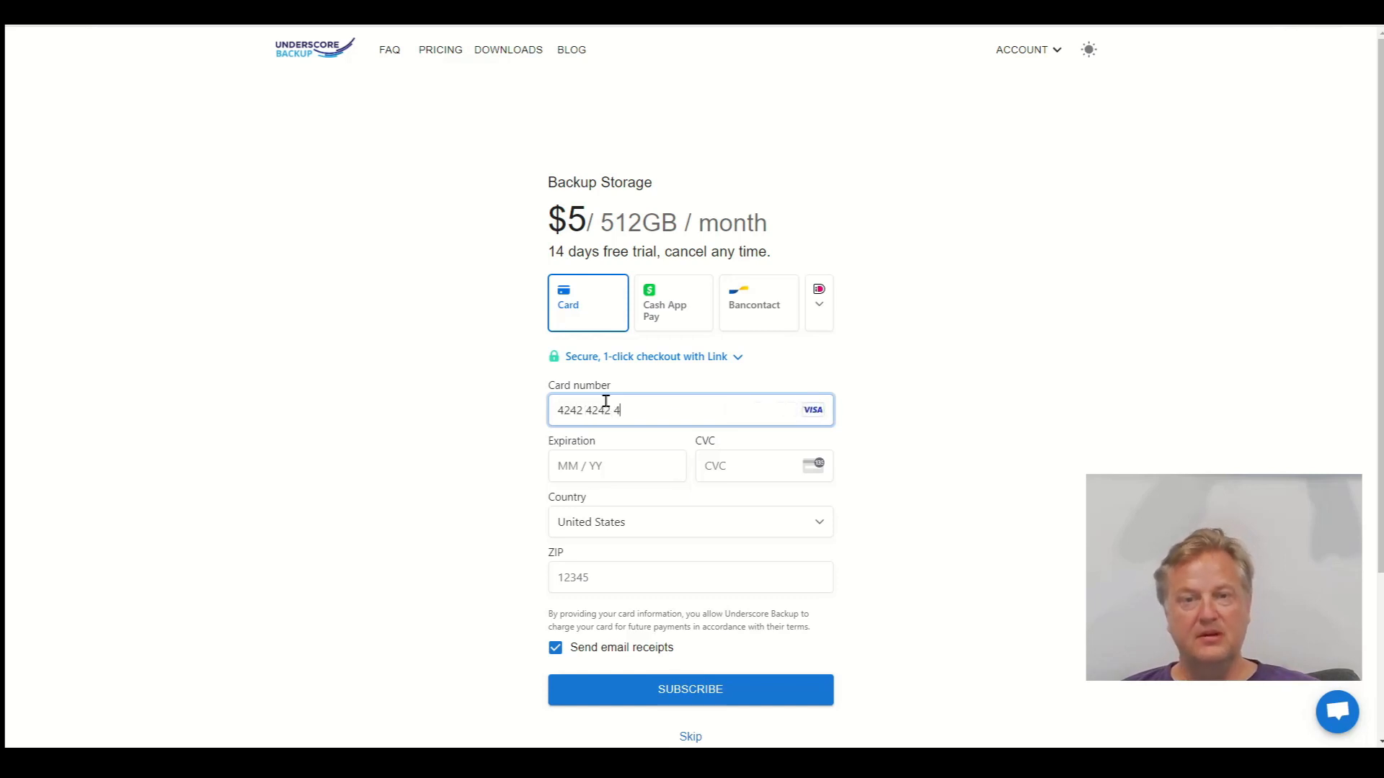
{"action": "type", "text": "4242"}
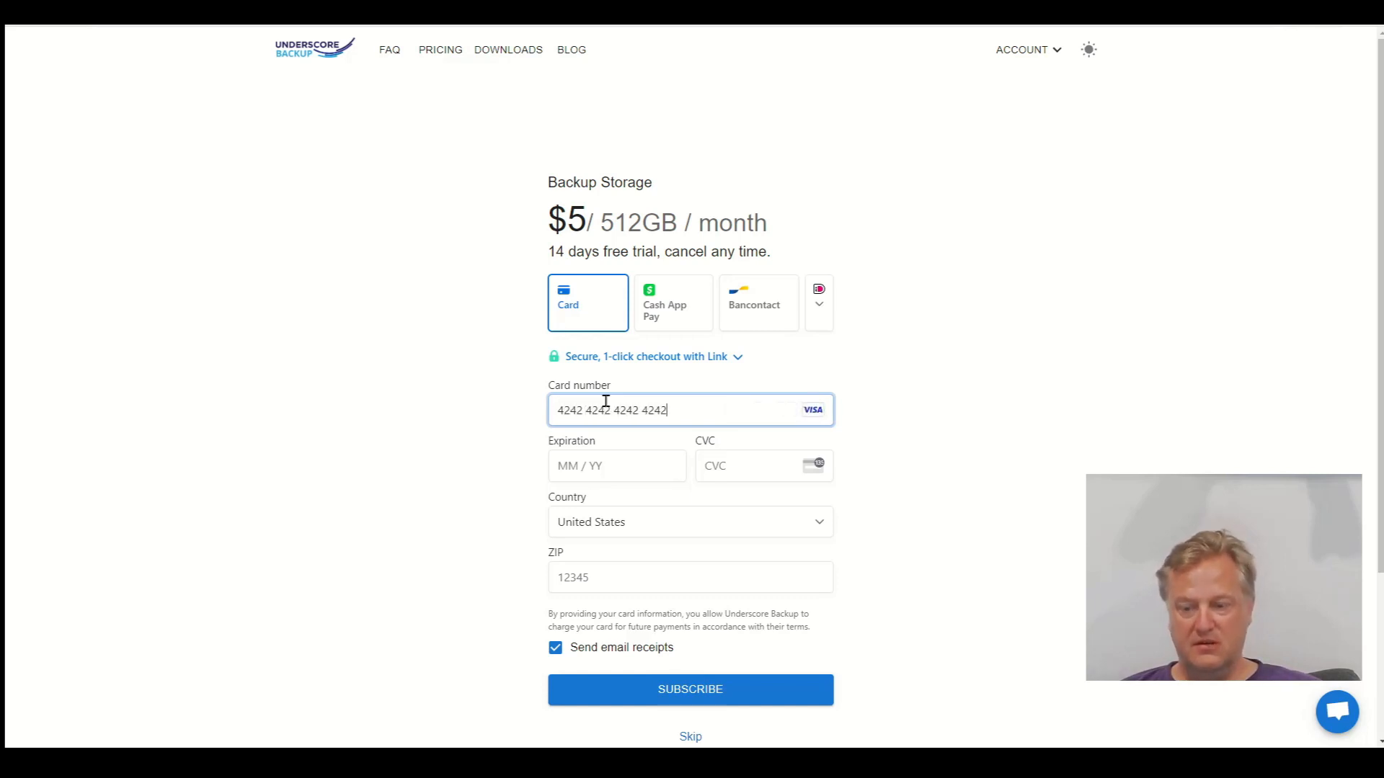
{"action": "type", "text": "1234"}
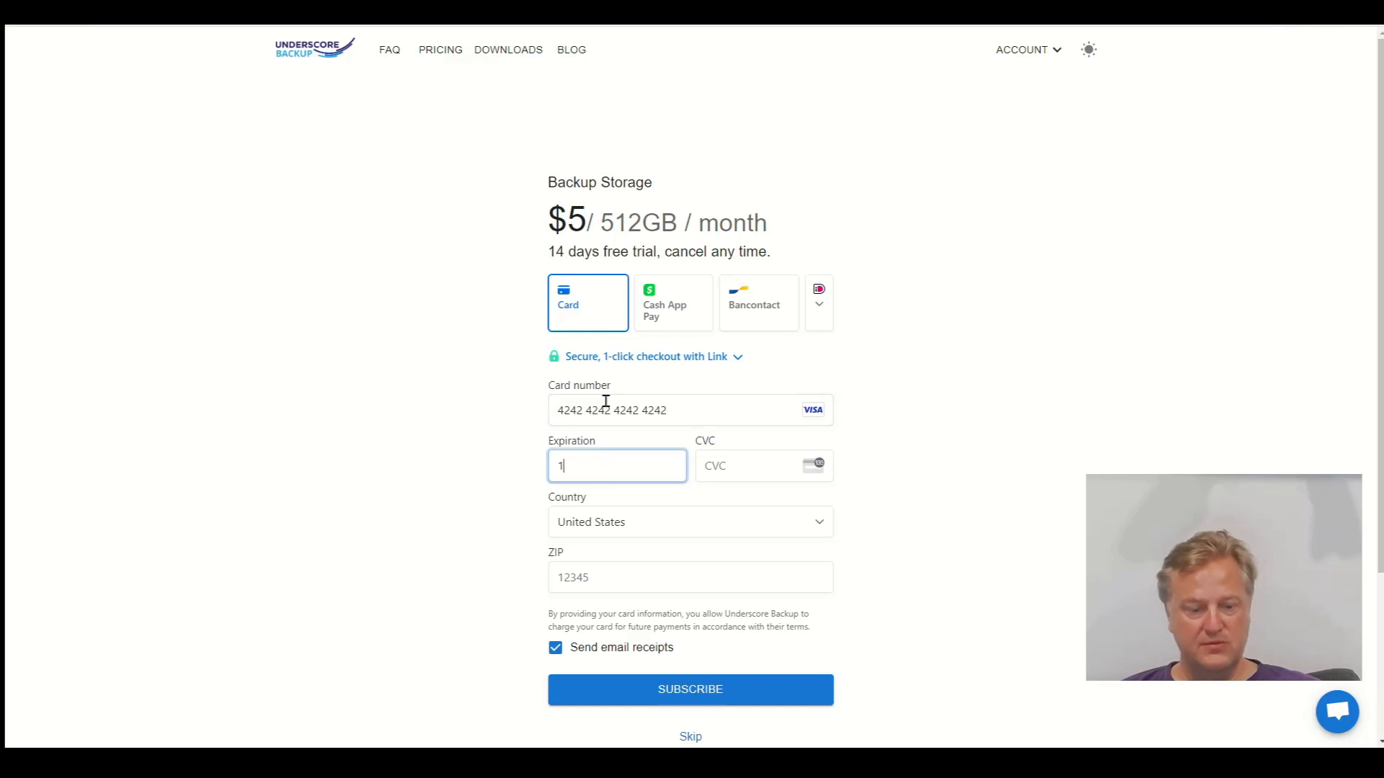
{"action": "key", "text": "Tab"}
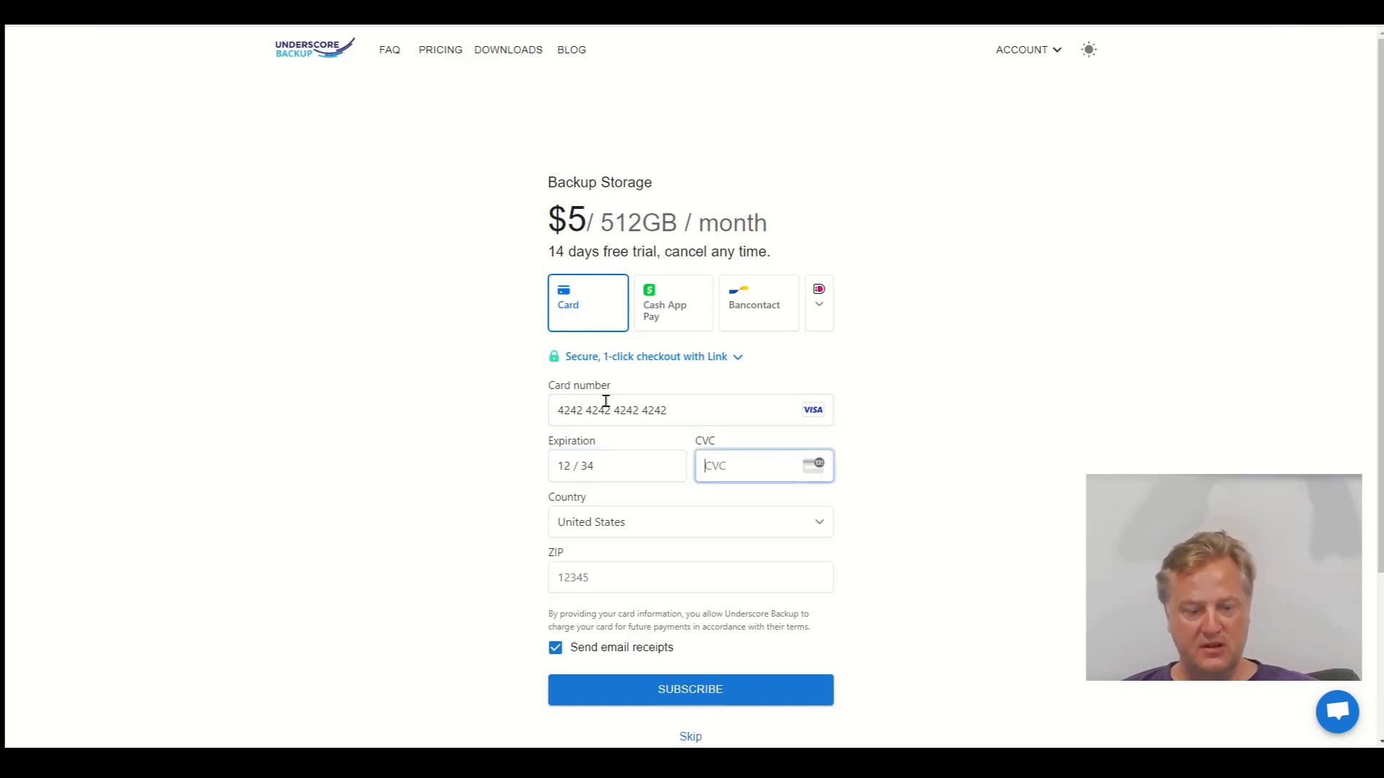
{"action": "type", "text": "123"}
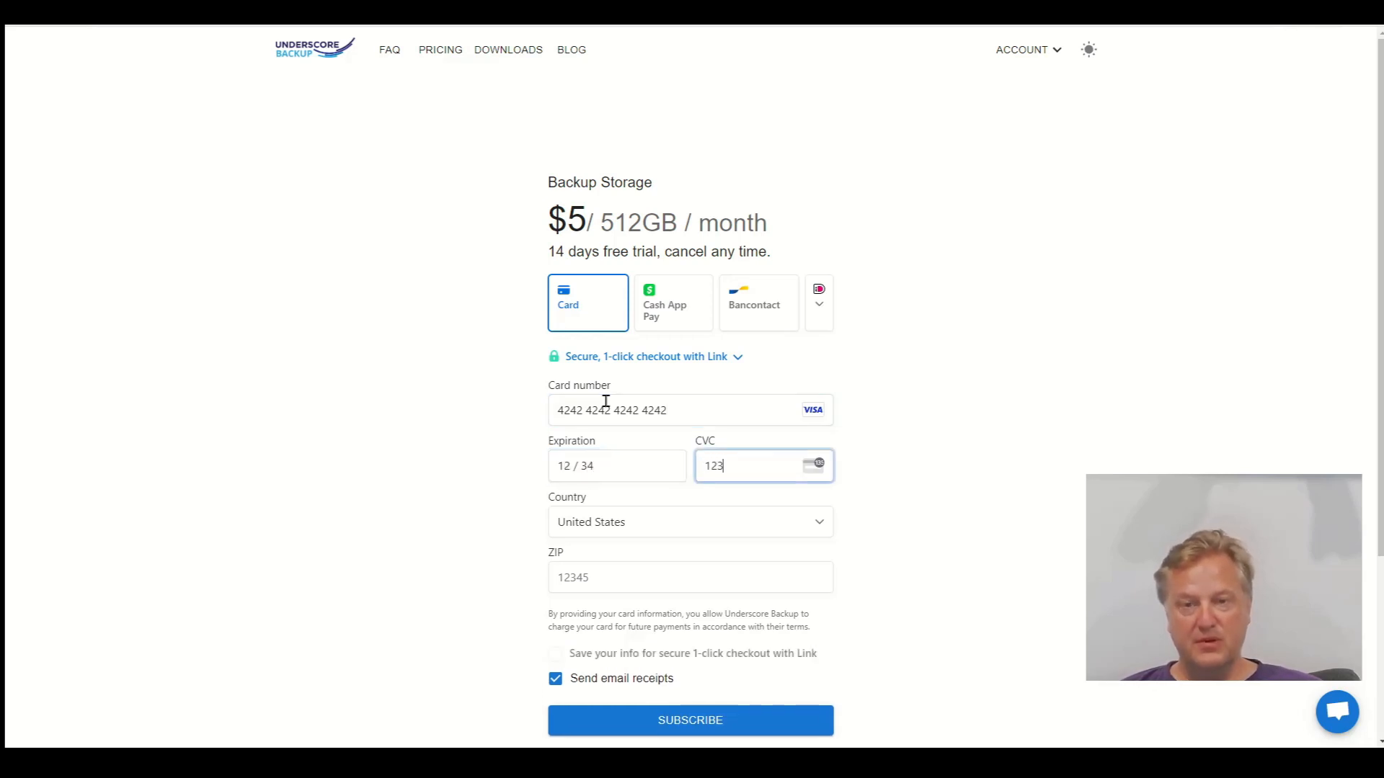
{"action": "key", "text": "Tab"}
{"action": "key", "text": "Tab"}
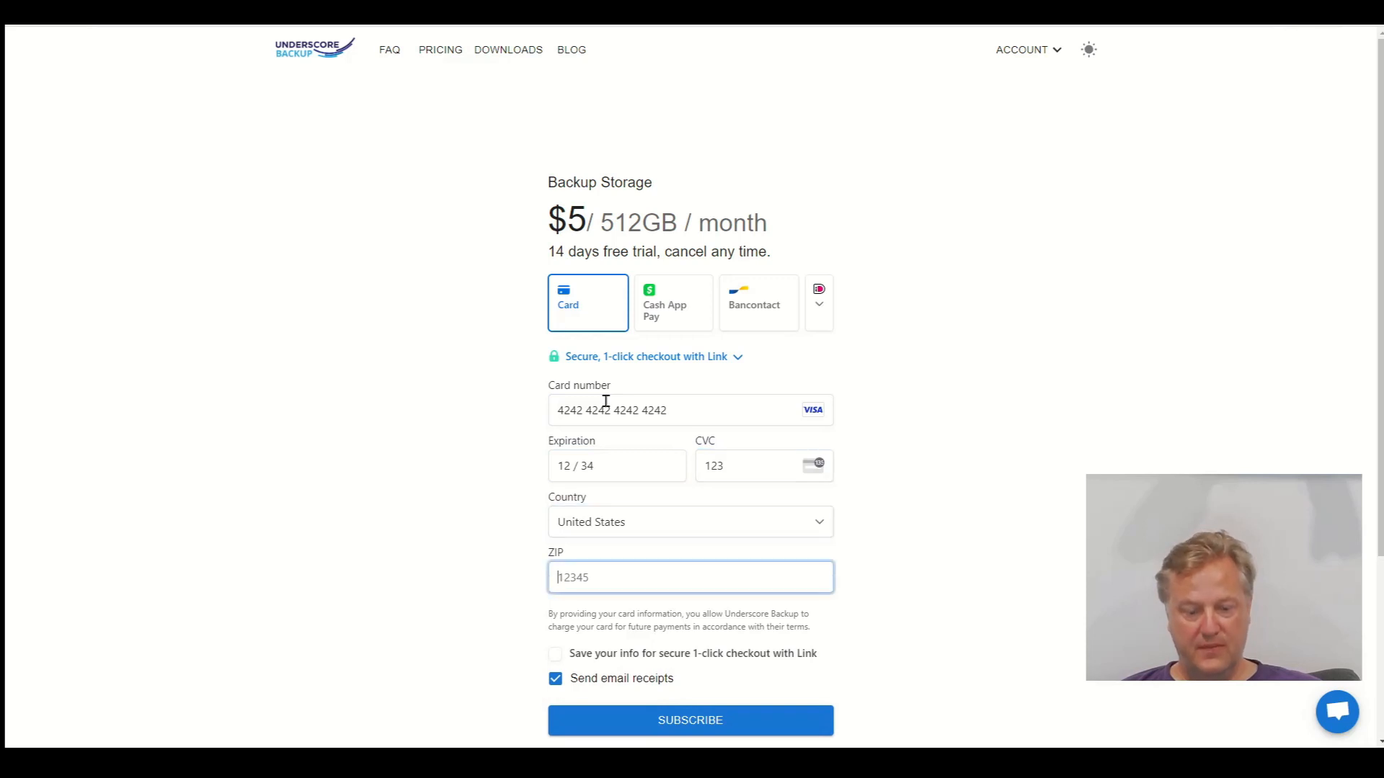
{"action": "type", "text": "1"}
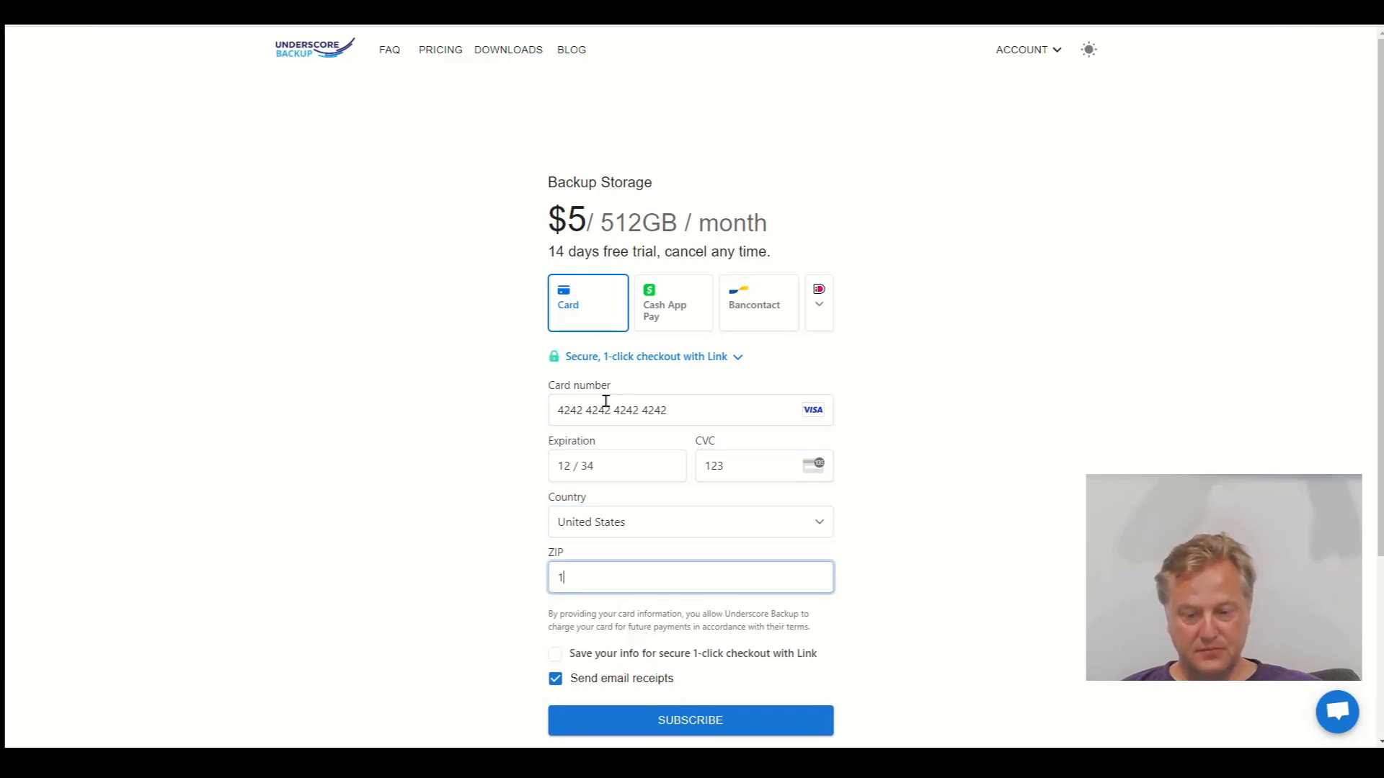
{"action": "type", "text": "23"}
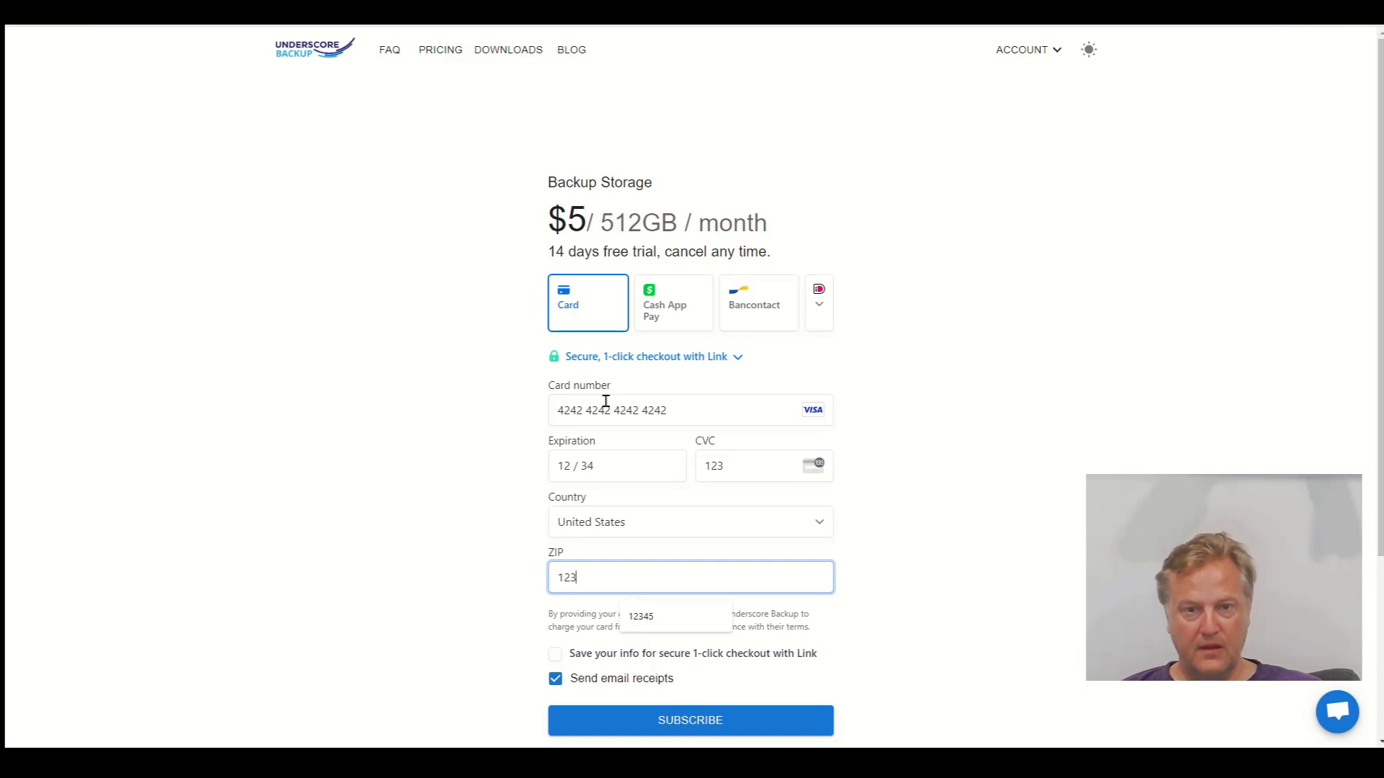
{"action": "type", "text": "45"}
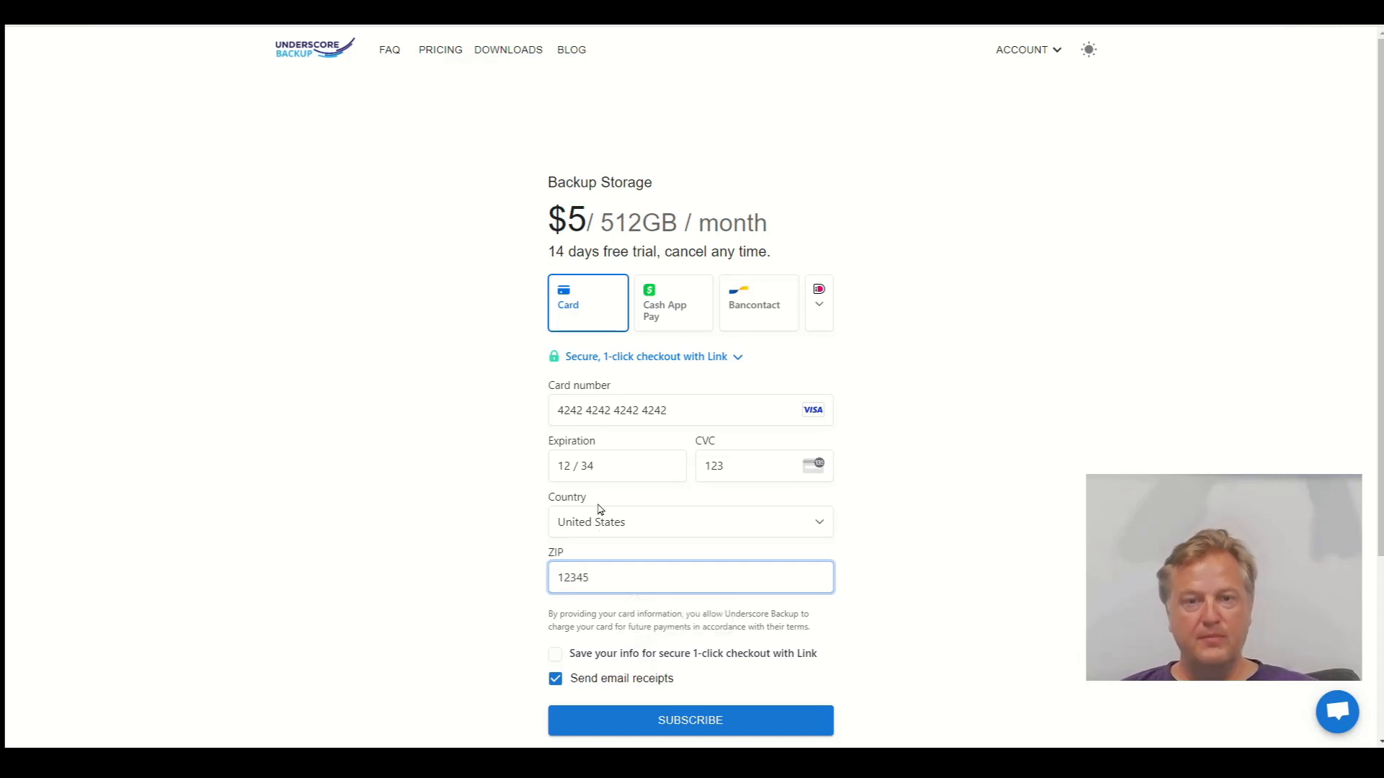
{"action": "left_click", "coordinate": [696, 723]}
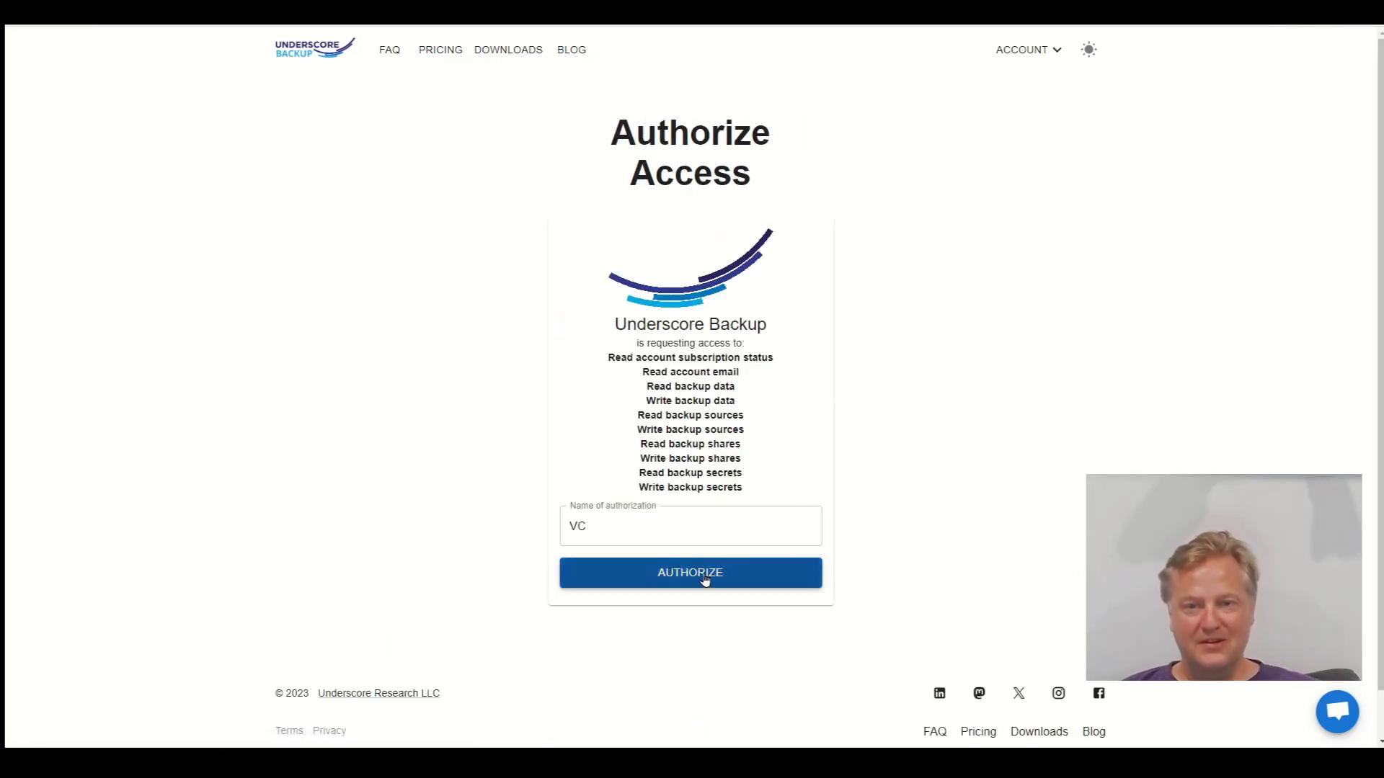
Authorize the app on the account and create a new backup source
{"action": "left_click", "coordinate": [705, 577]}
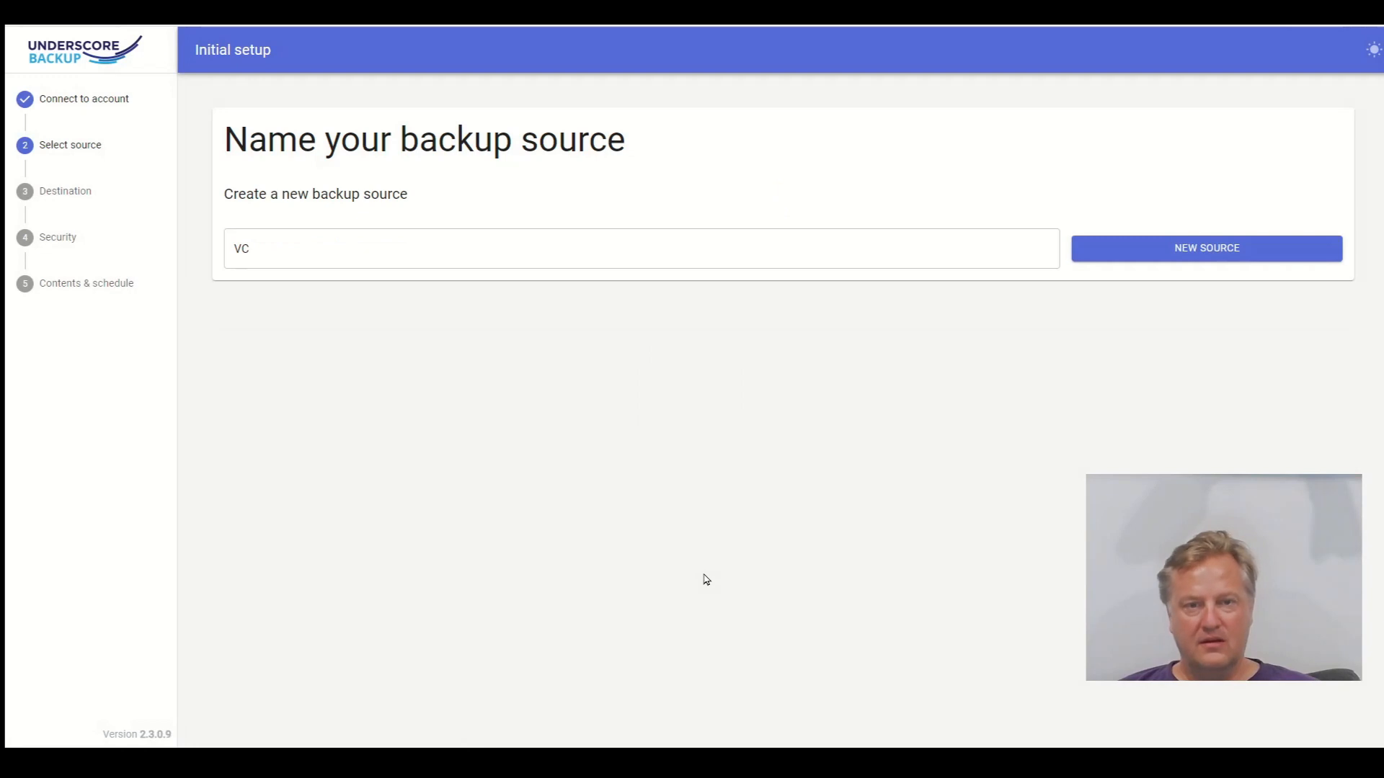
{"action": "left_click", "coordinate": [1156, 258]}
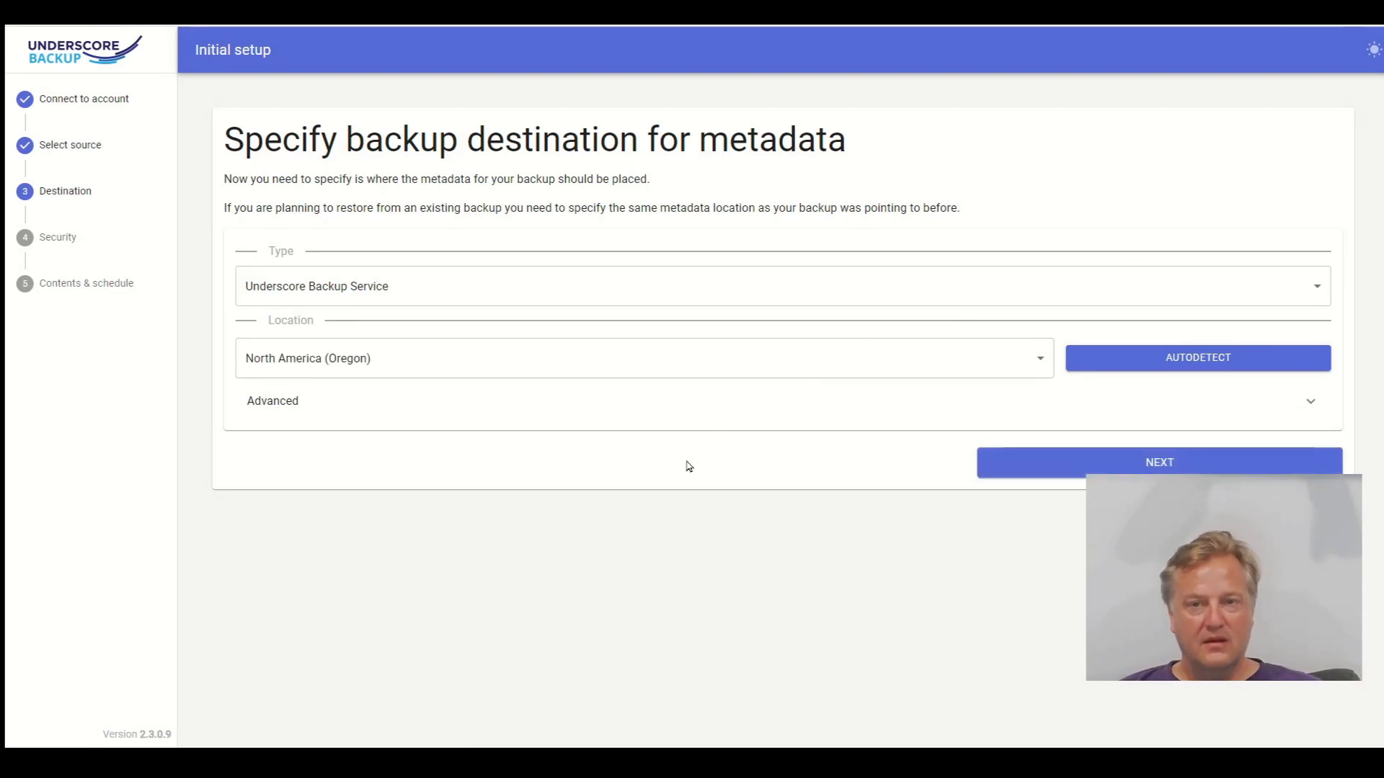
Keep Underscore Backup Service (North America, Oregon) as the metadata destination and continue
{"action": "left_click", "coordinate": [376, 289]}
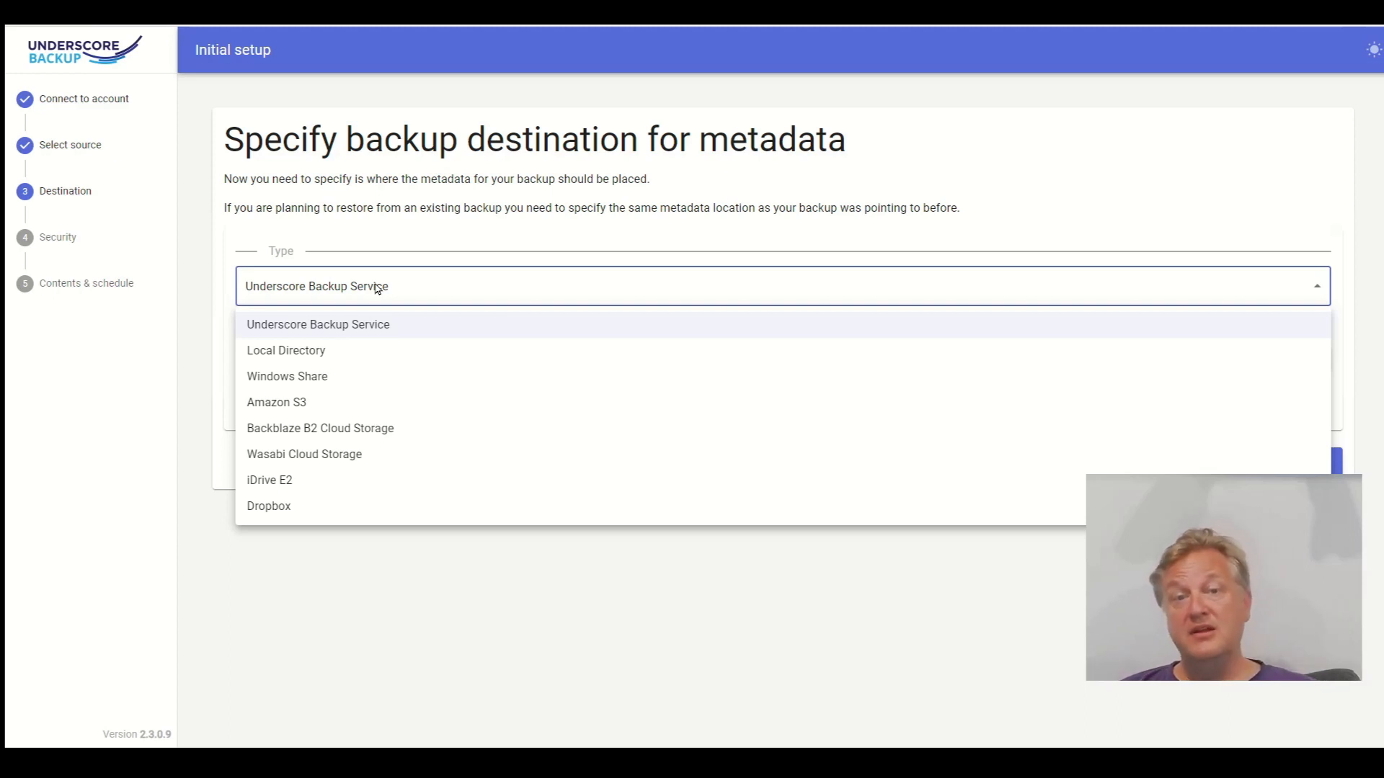
{"action": "left_click", "coordinate": [377, 288]}
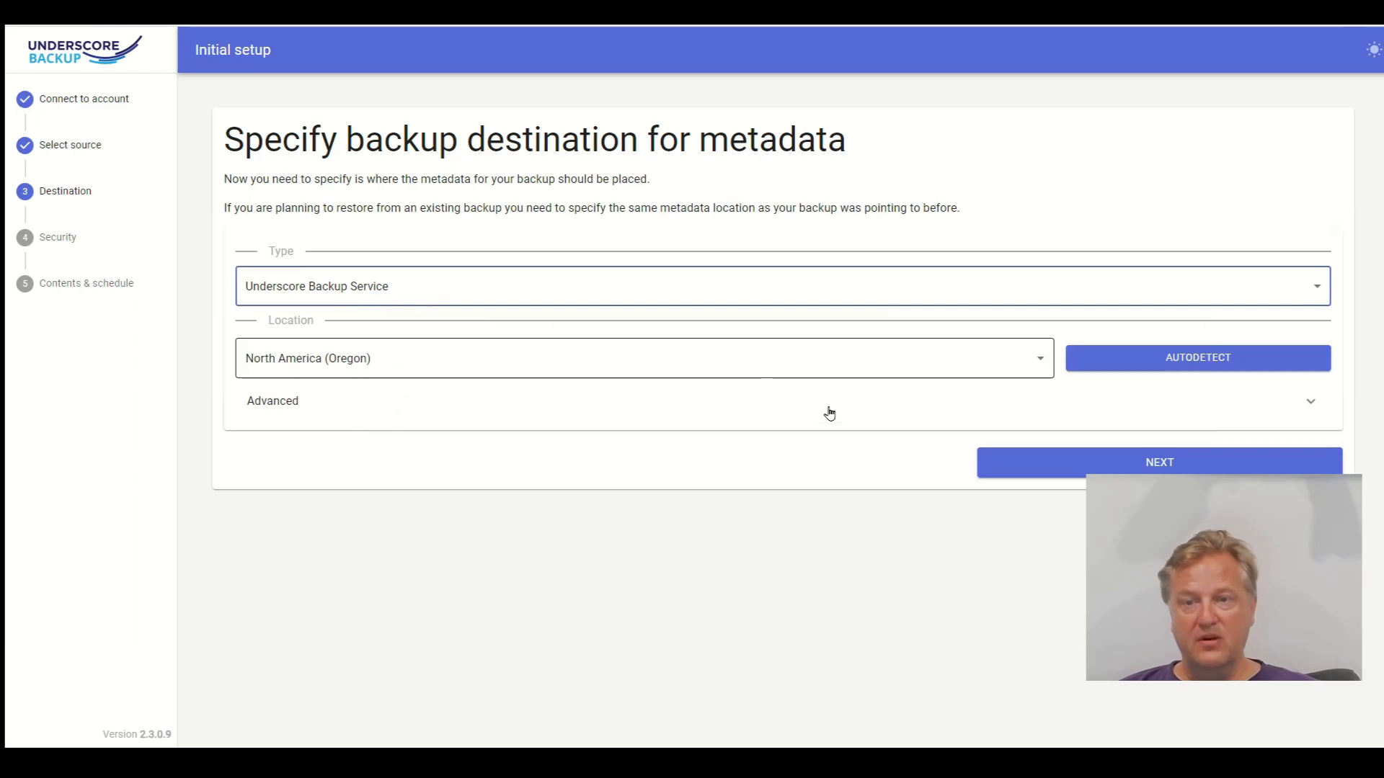
{"action": "left_click", "coordinate": [1036, 464]}
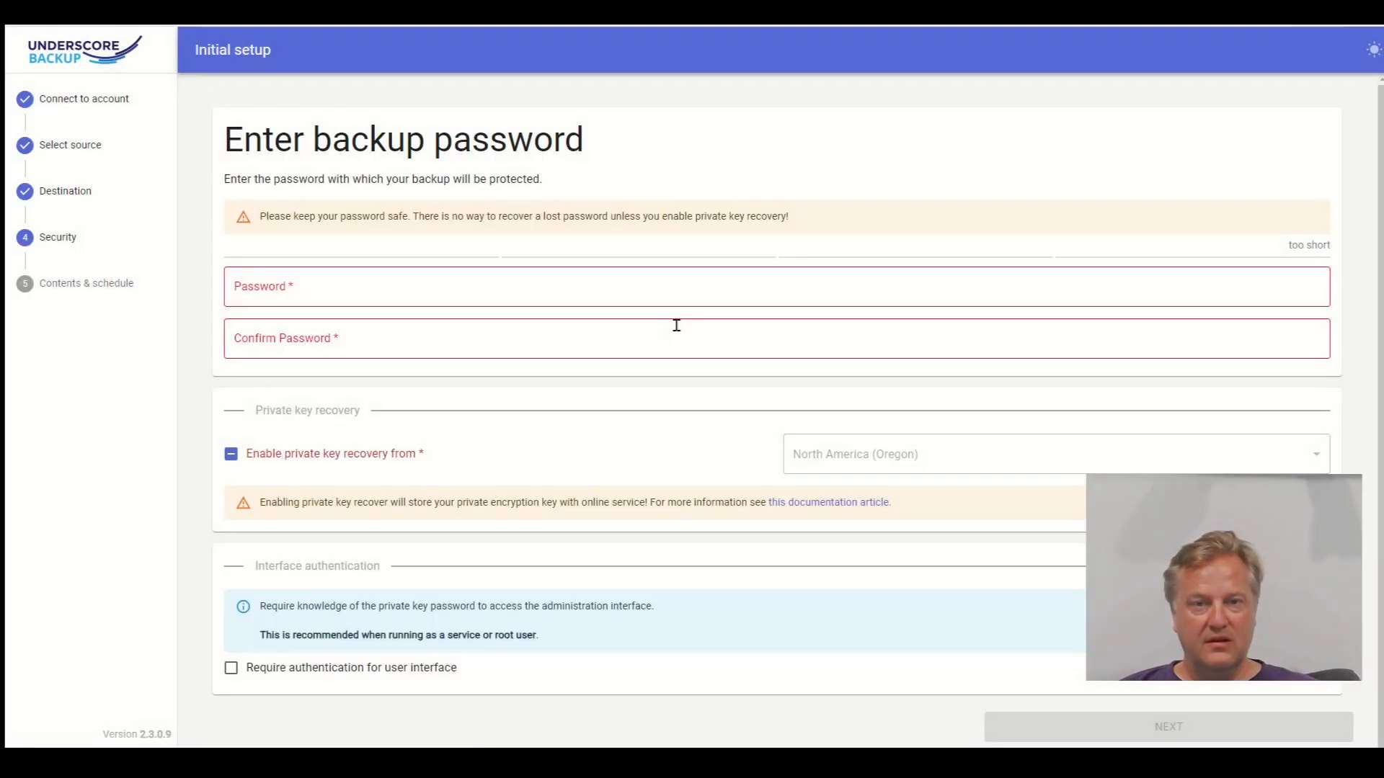
Set and confirm the backup password, enable private key recovery, and move on to Contents & schedule
{"action": "left_click", "coordinate": [508, 293]}
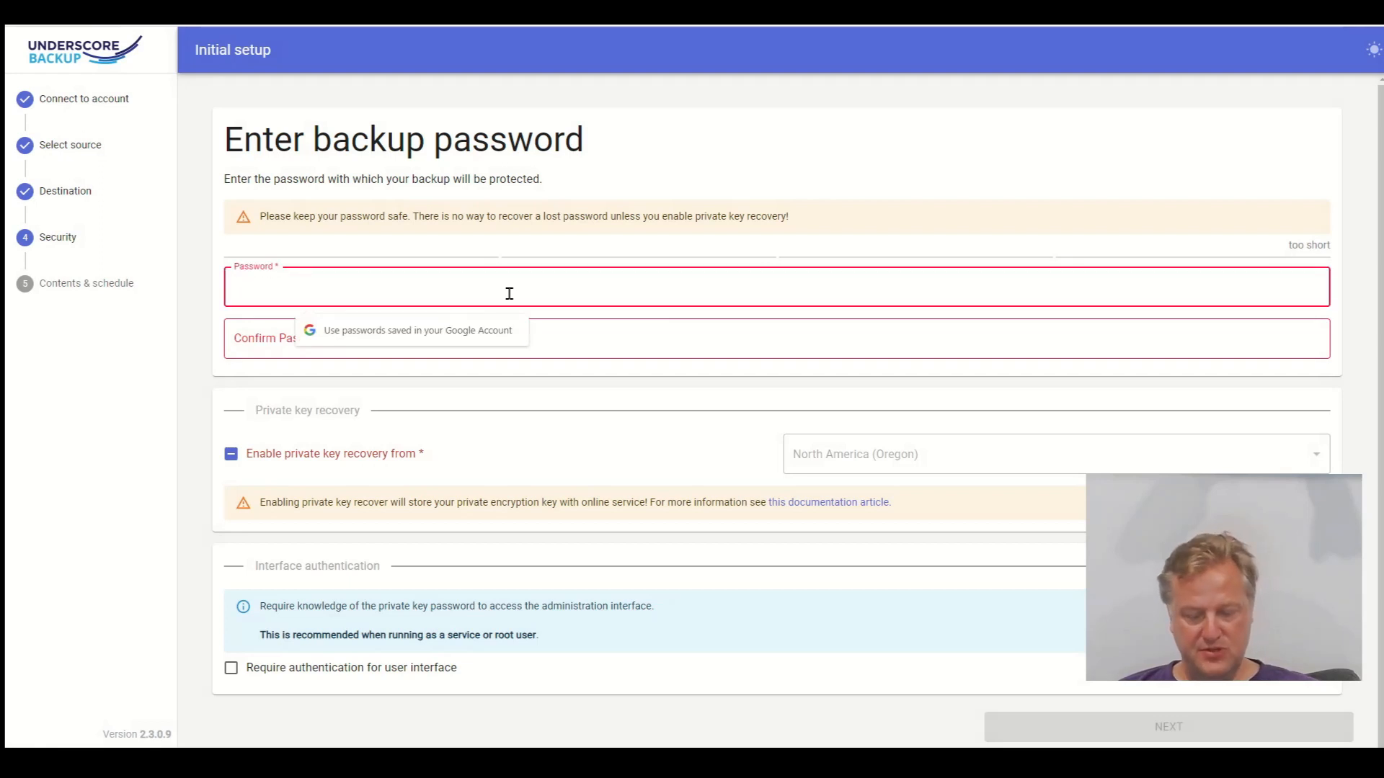
{"action": "type", "text": "********"}
{"action": "key", "text": "Tab"}
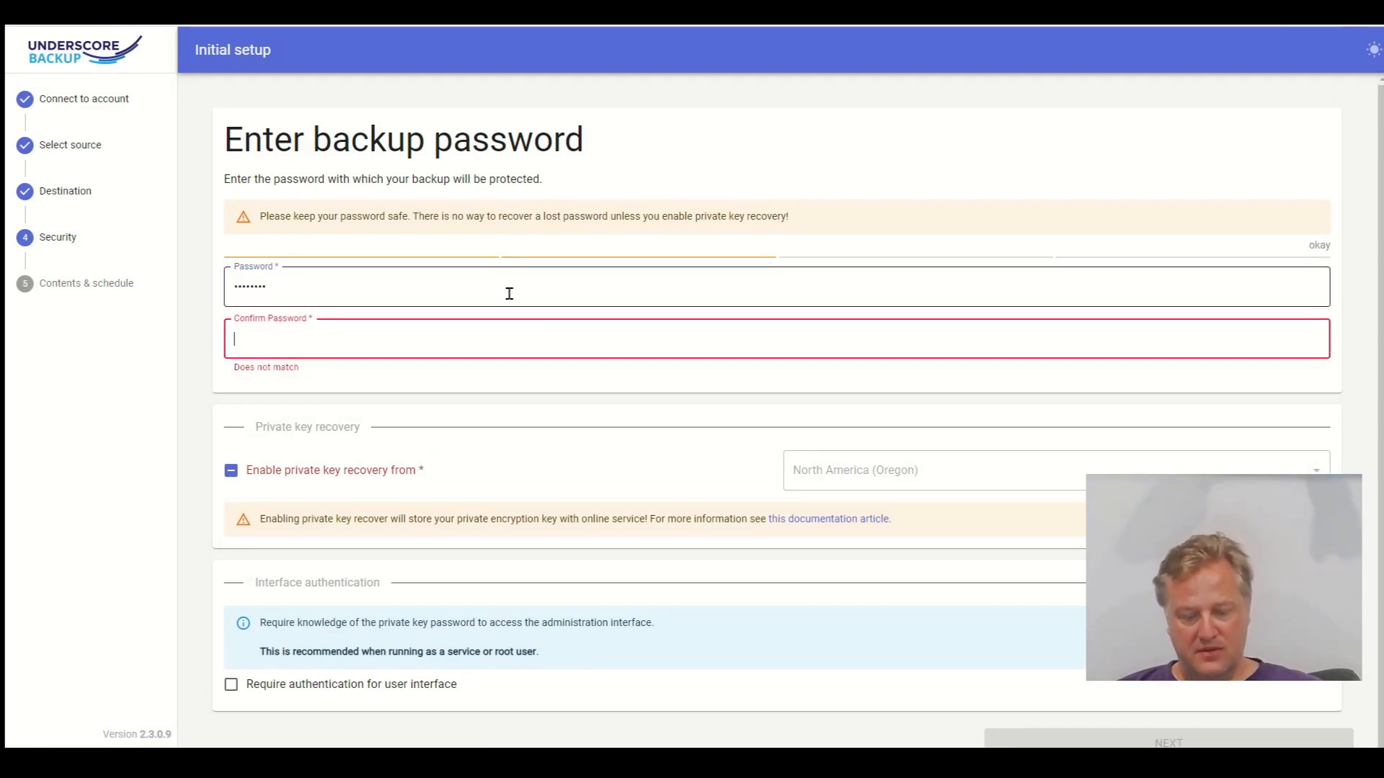
{"action": "type", "text": "********"}
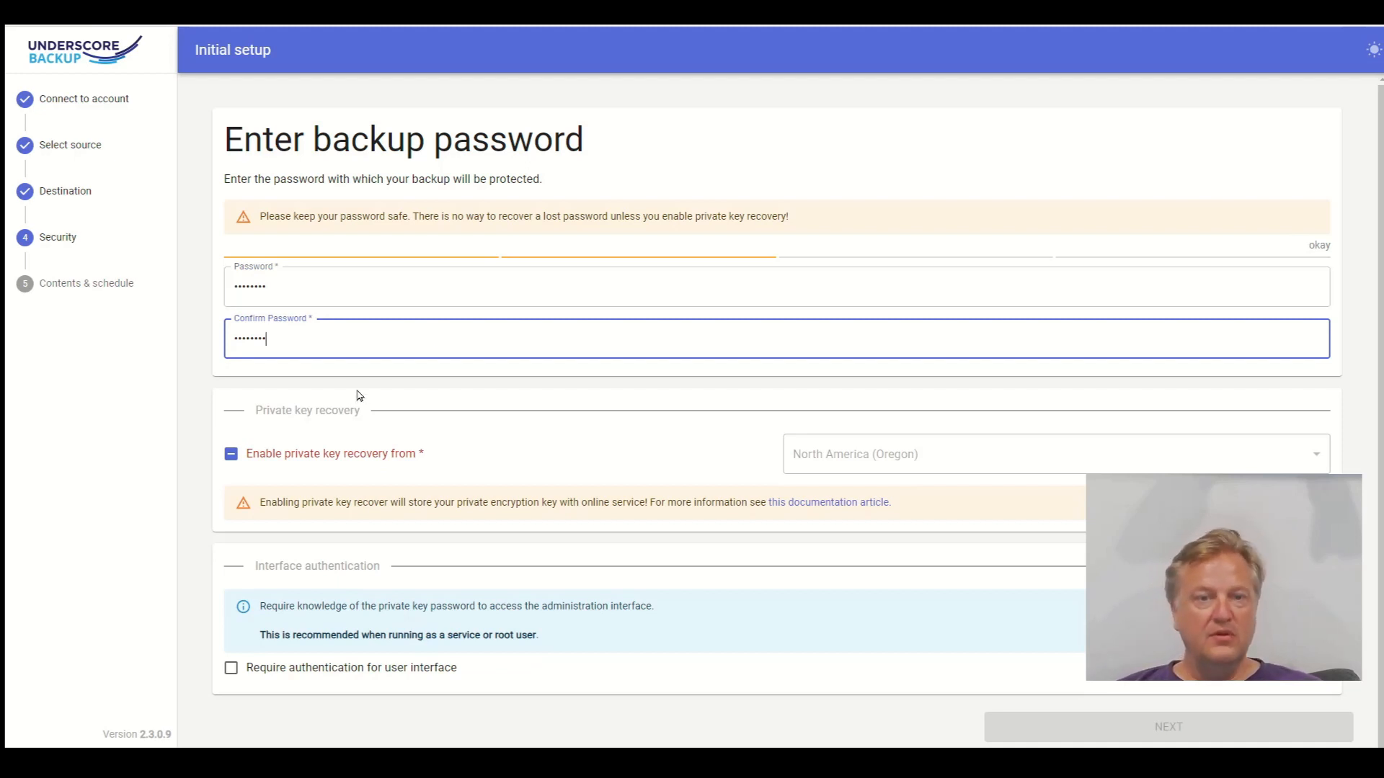
{"action": "left_click", "coordinate": [230, 456]}
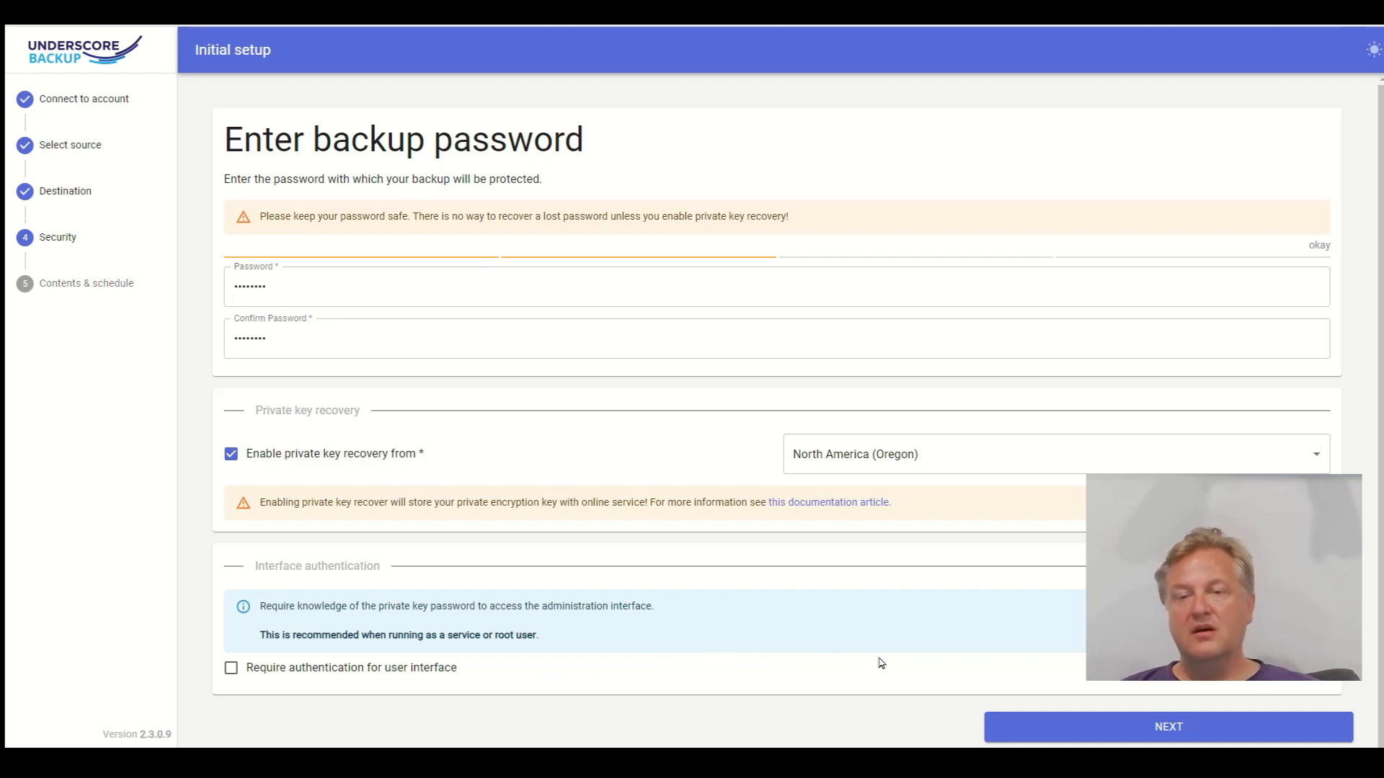
{"action": "left_click", "coordinate": [1040, 730]}
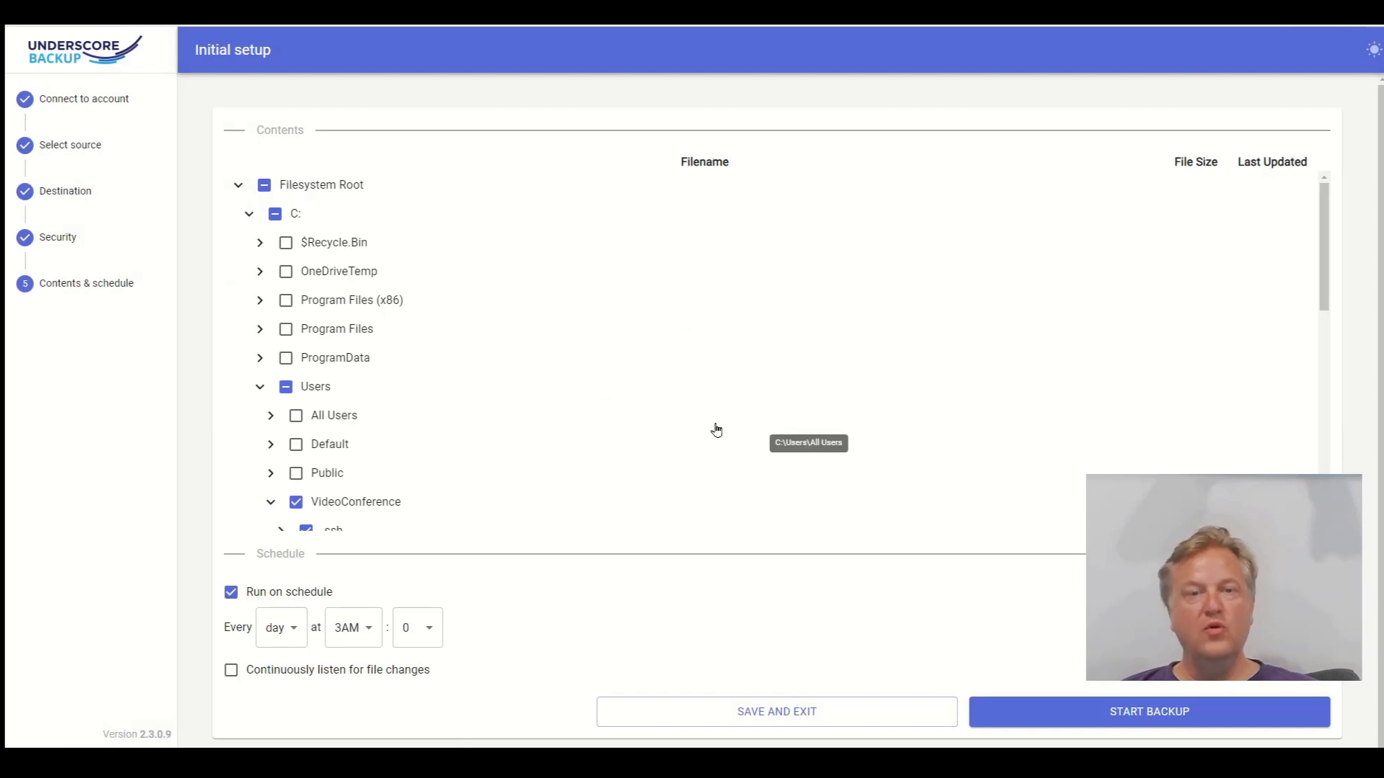
Exclude the VideoConference AppData folder from the backup contents and start the first backup
{"action": "scroll", "coordinate": [716, 430], "scroll_direction": "down", "scroll_amount": 7}
{"action": "scroll", "coordinate": [718, 430], "scroll_direction": "up", "scroll_amount": 1}
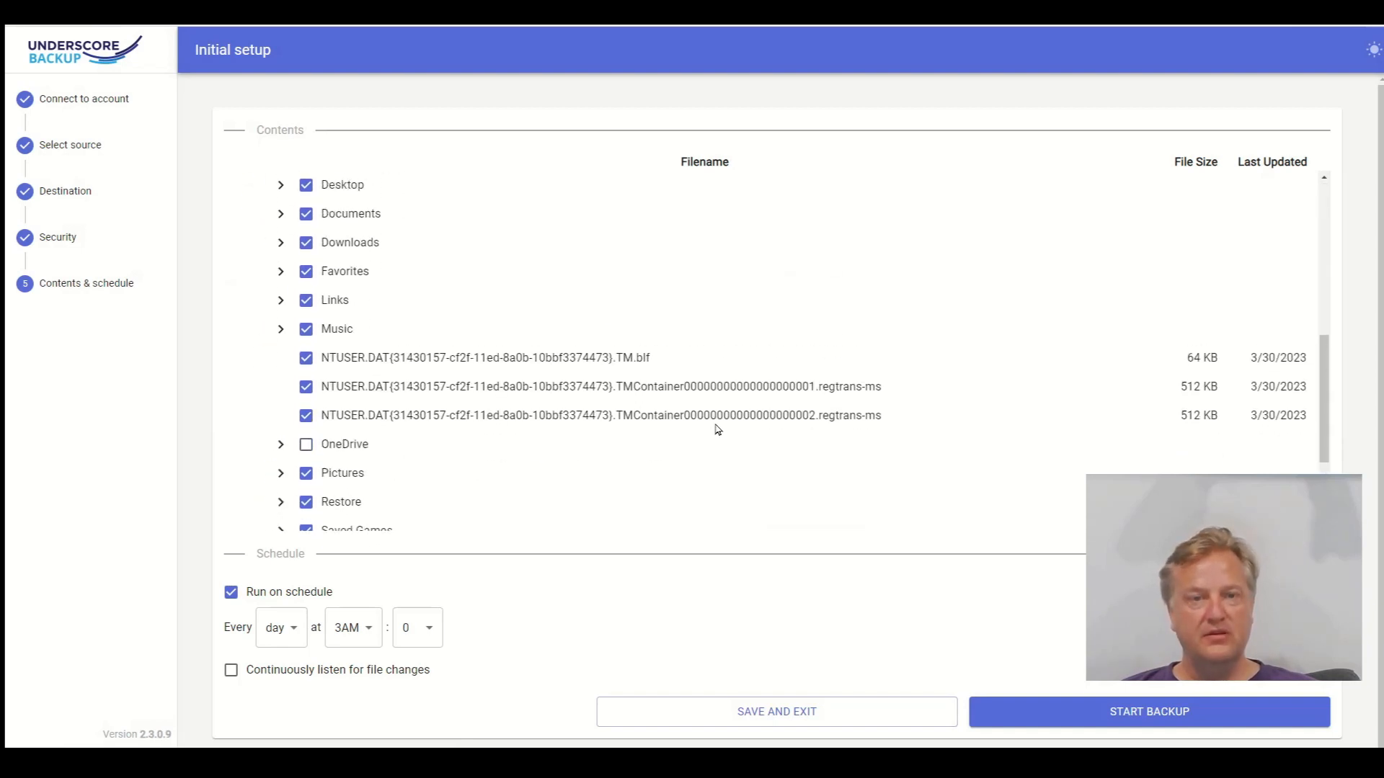
{"action": "scroll", "coordinate": [716, 430], "scroll_direction": "up", "scroll_amount": 5}
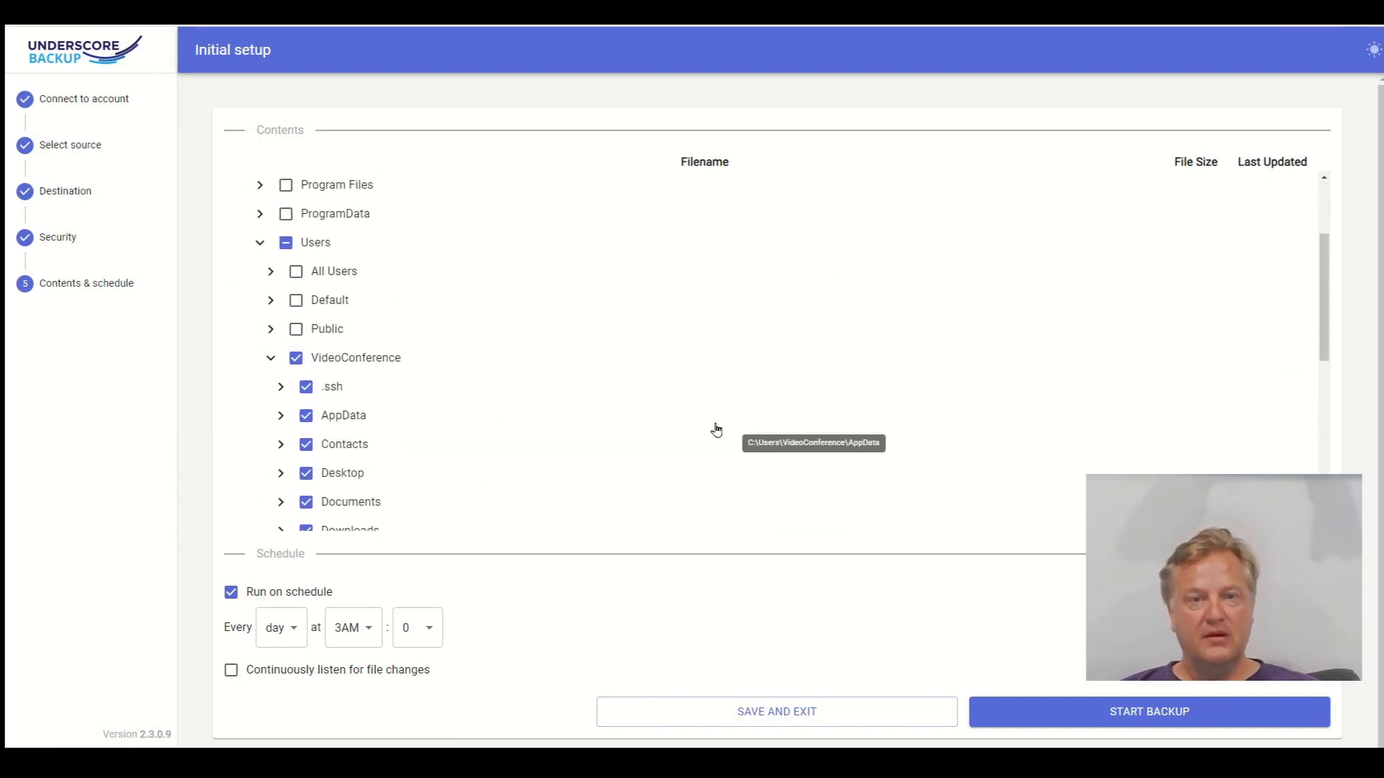
{"action": "left_click", "coordinate": [306, 418]}
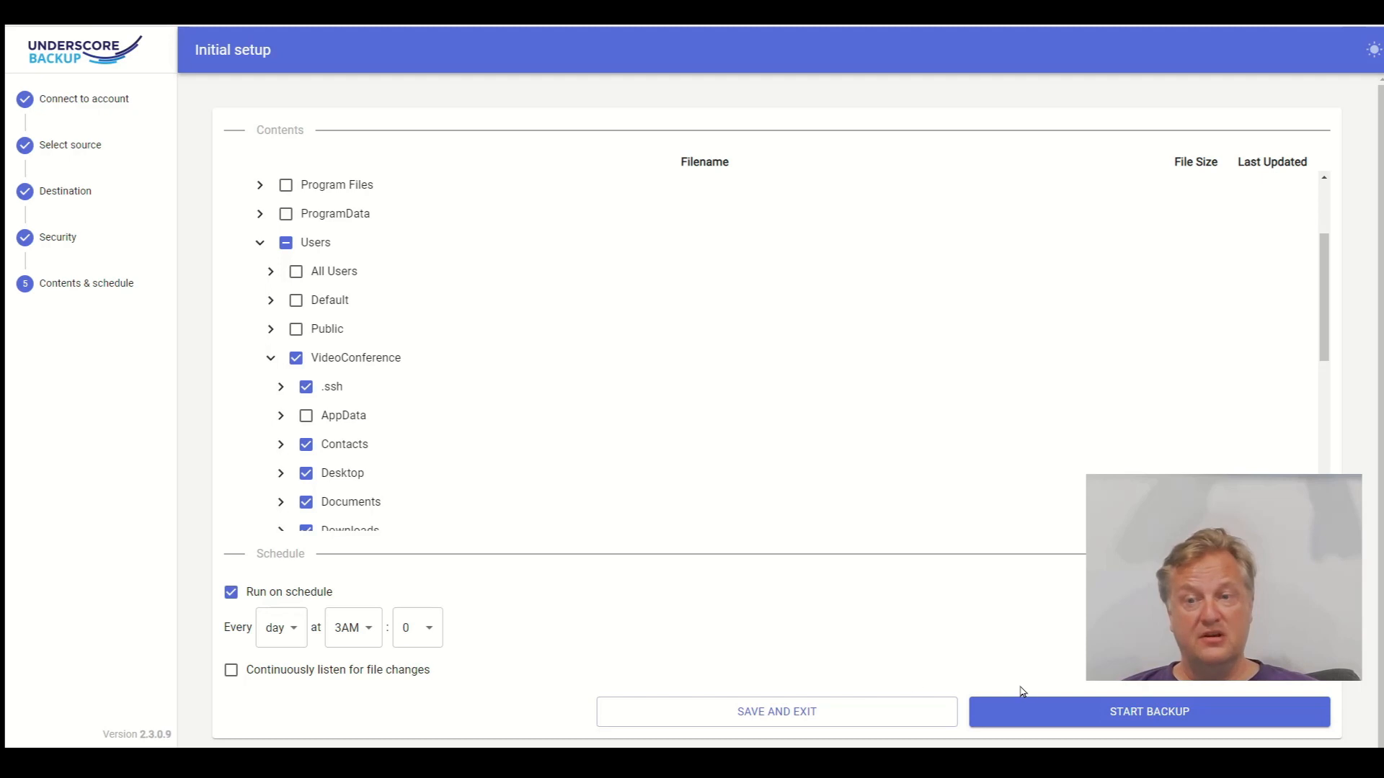
{"action": "left_click", "coordinate": [1059, 714]}
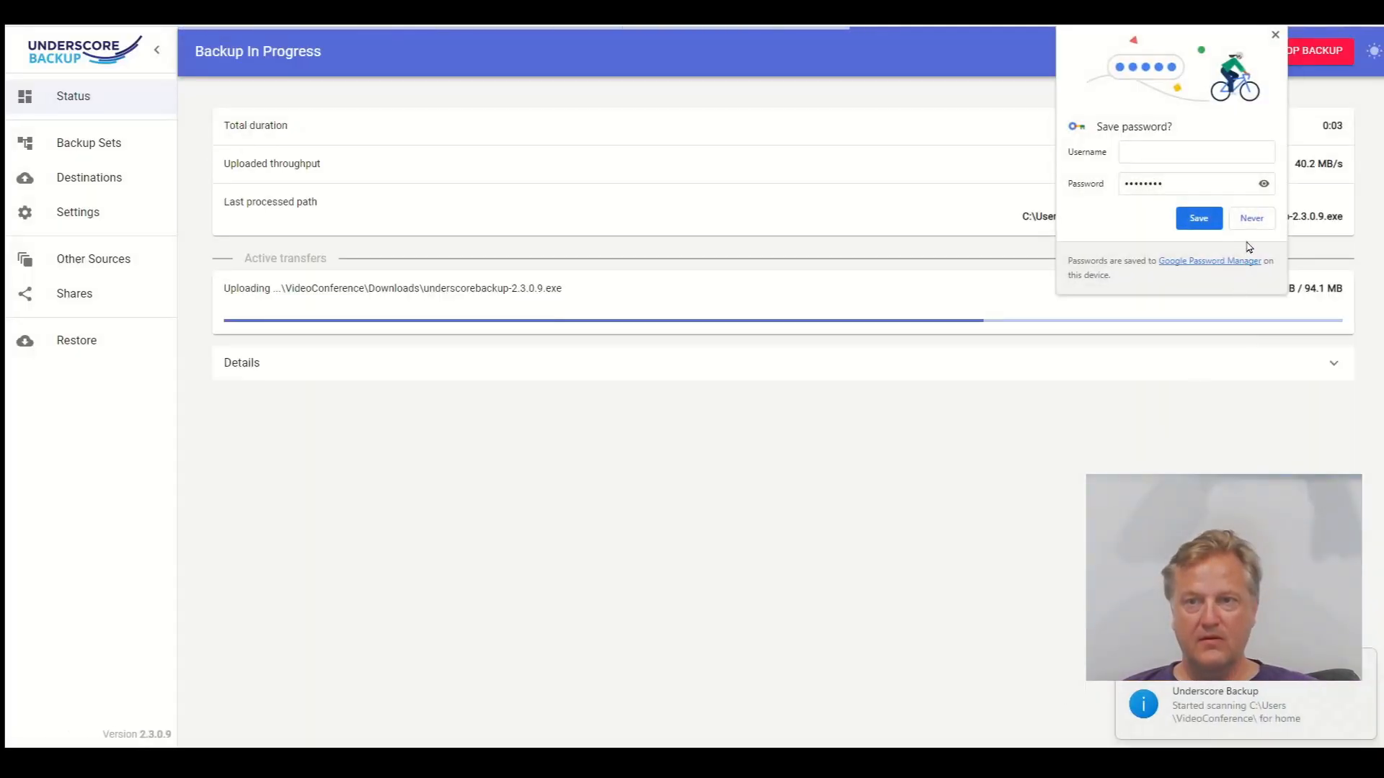
Decline Chrome's save-password prompt and bring the backup window back once the 38-file, 118.6 MB backup finishes
{"action": "left_click", "coordinate": [1250, 218]}
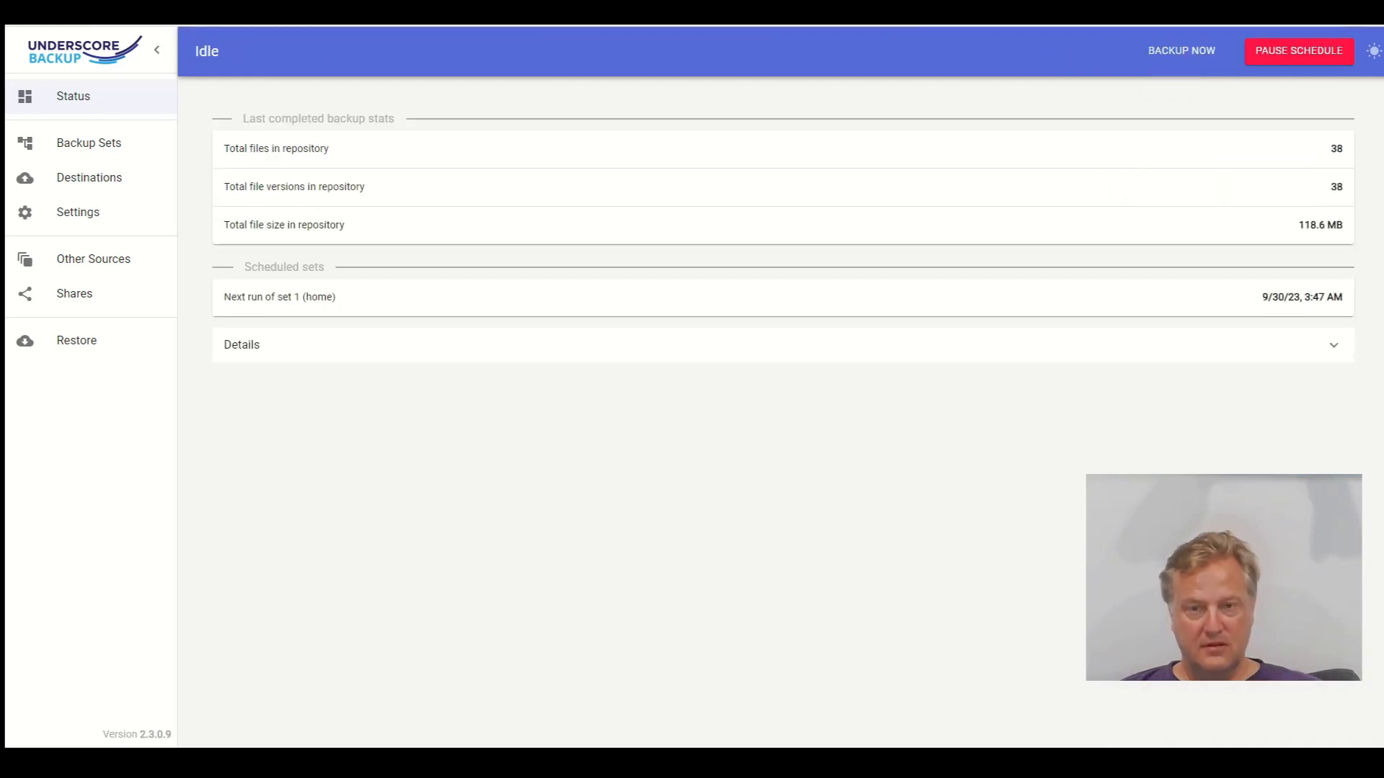
{"action": "mouse_move", "coordinate": [1164, 748]}
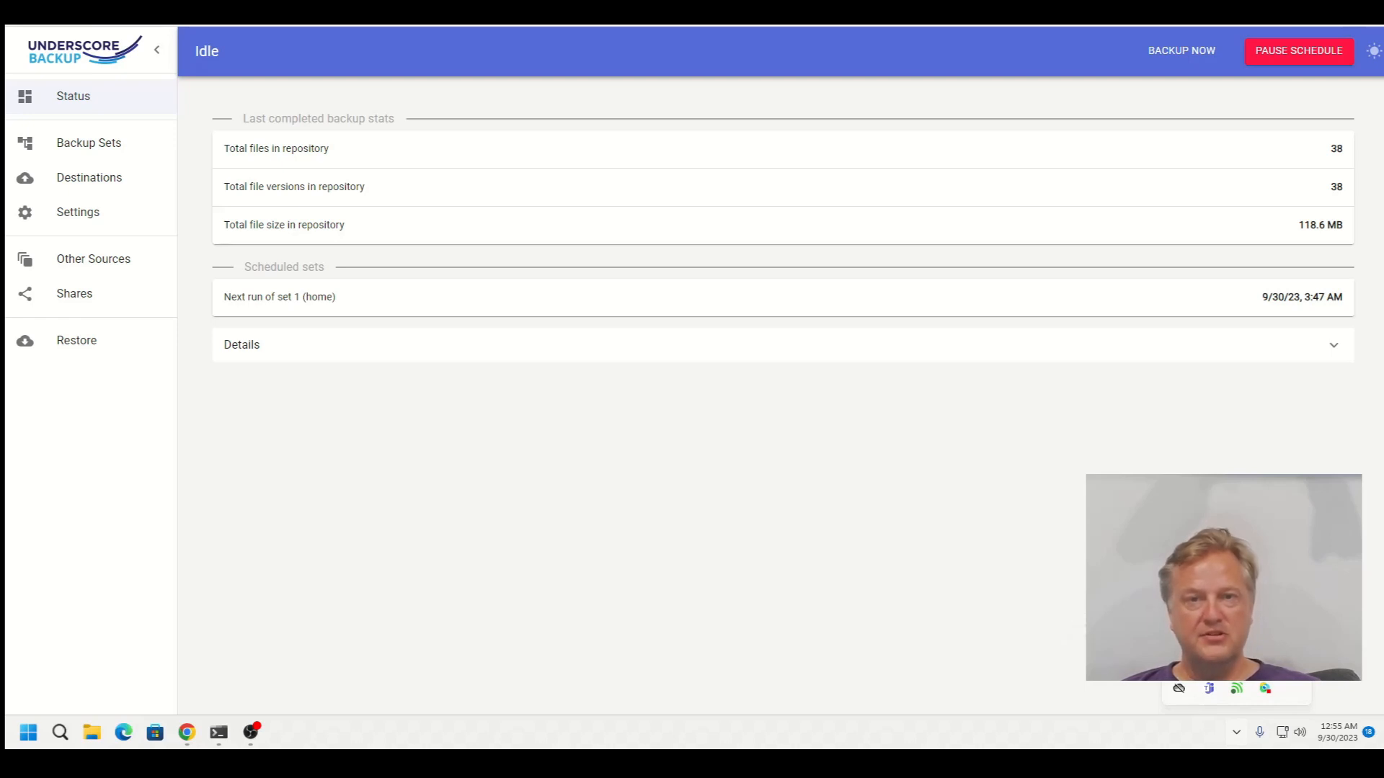
{"action": "double_click", "coordinate": [1180, 659]}
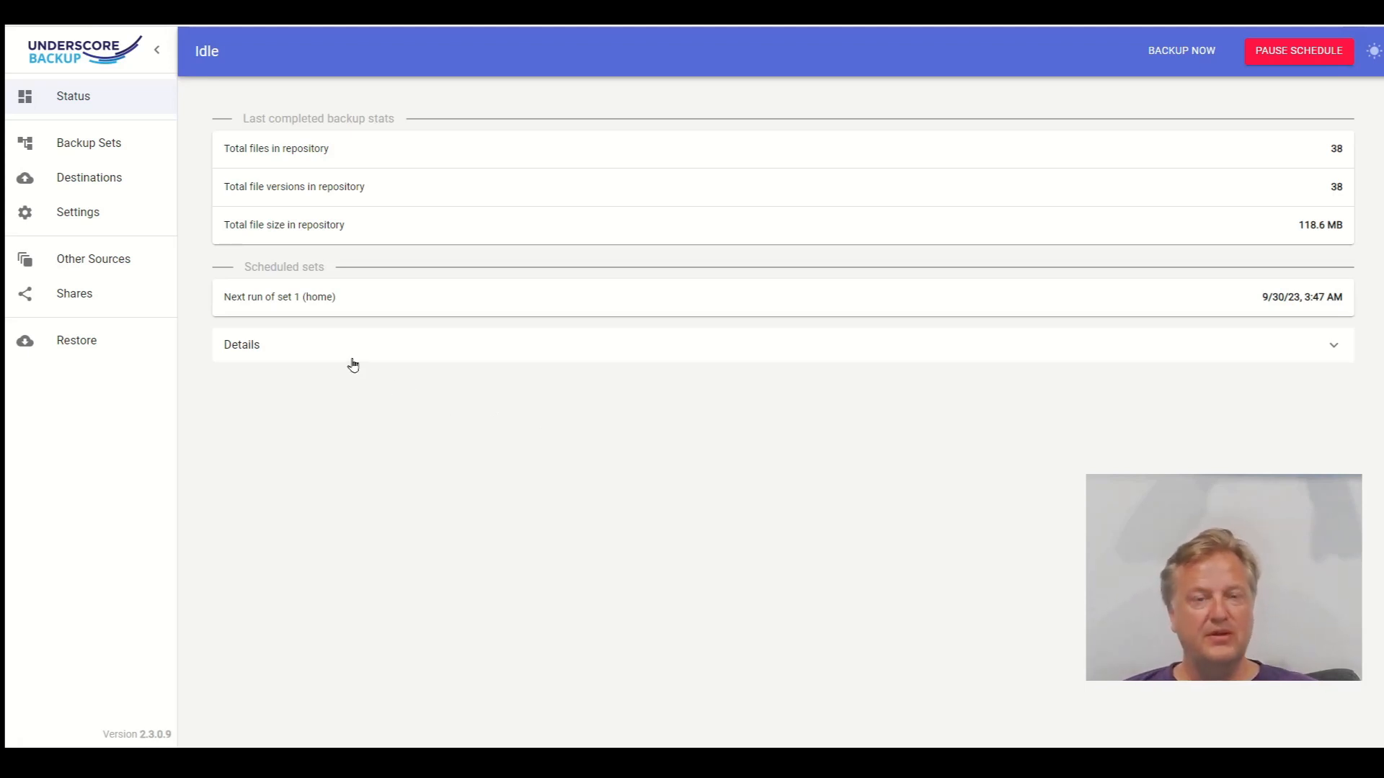
Unlock the Restore section by entering the backup password
{"action": "left_click", "coordinate": [116, 349]}
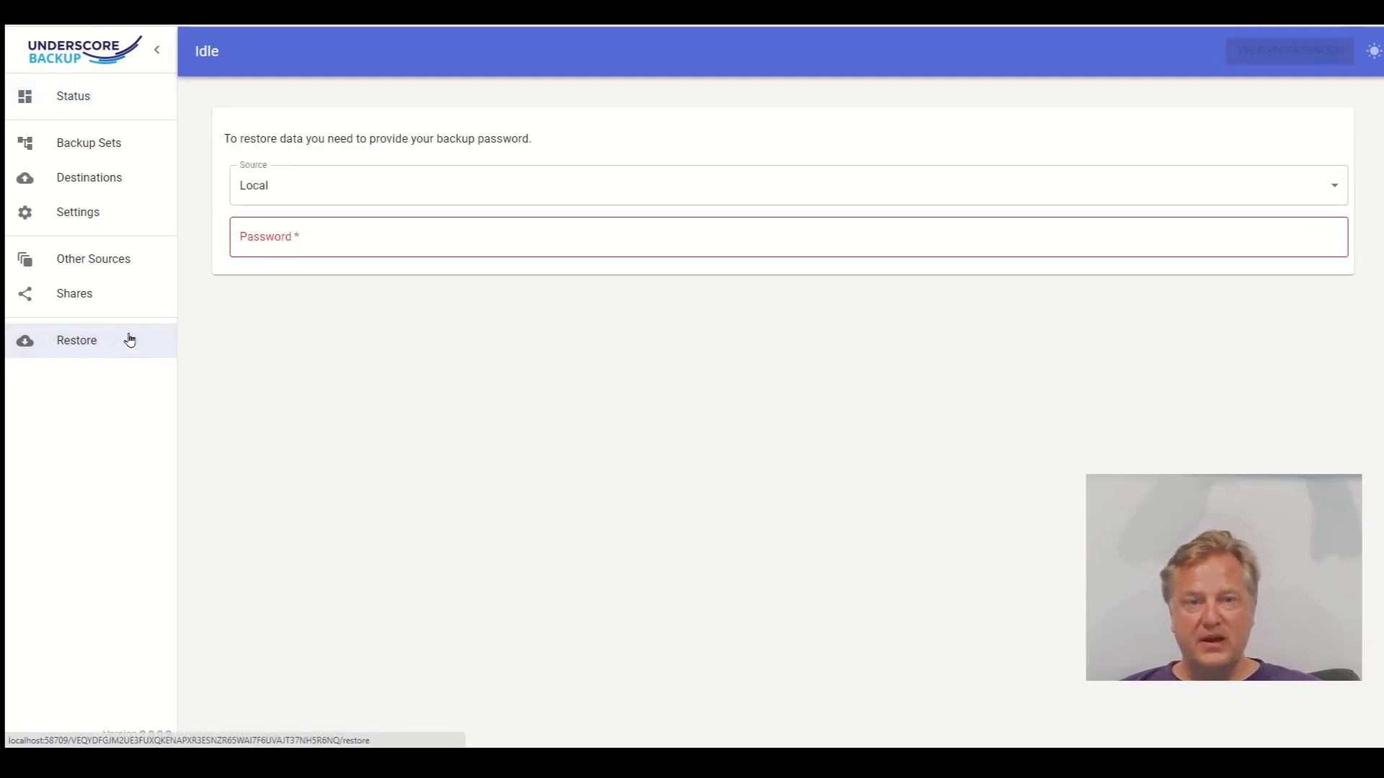
{"action": "left_click", "coordinate": [310, 231]}
{"action": "type", "text": "•••••"}
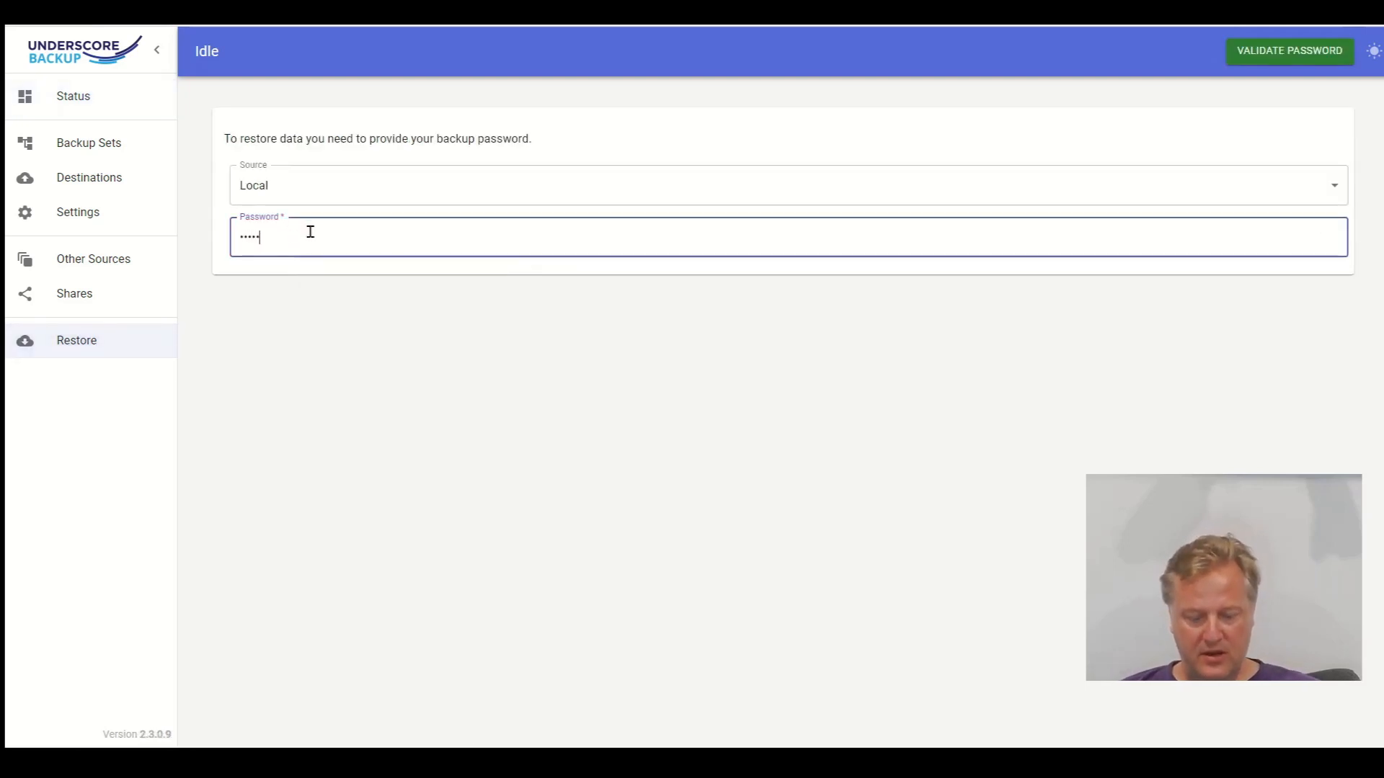
{"action": "type", "text": "•••"}
{"action": "key", "text": "Return"}
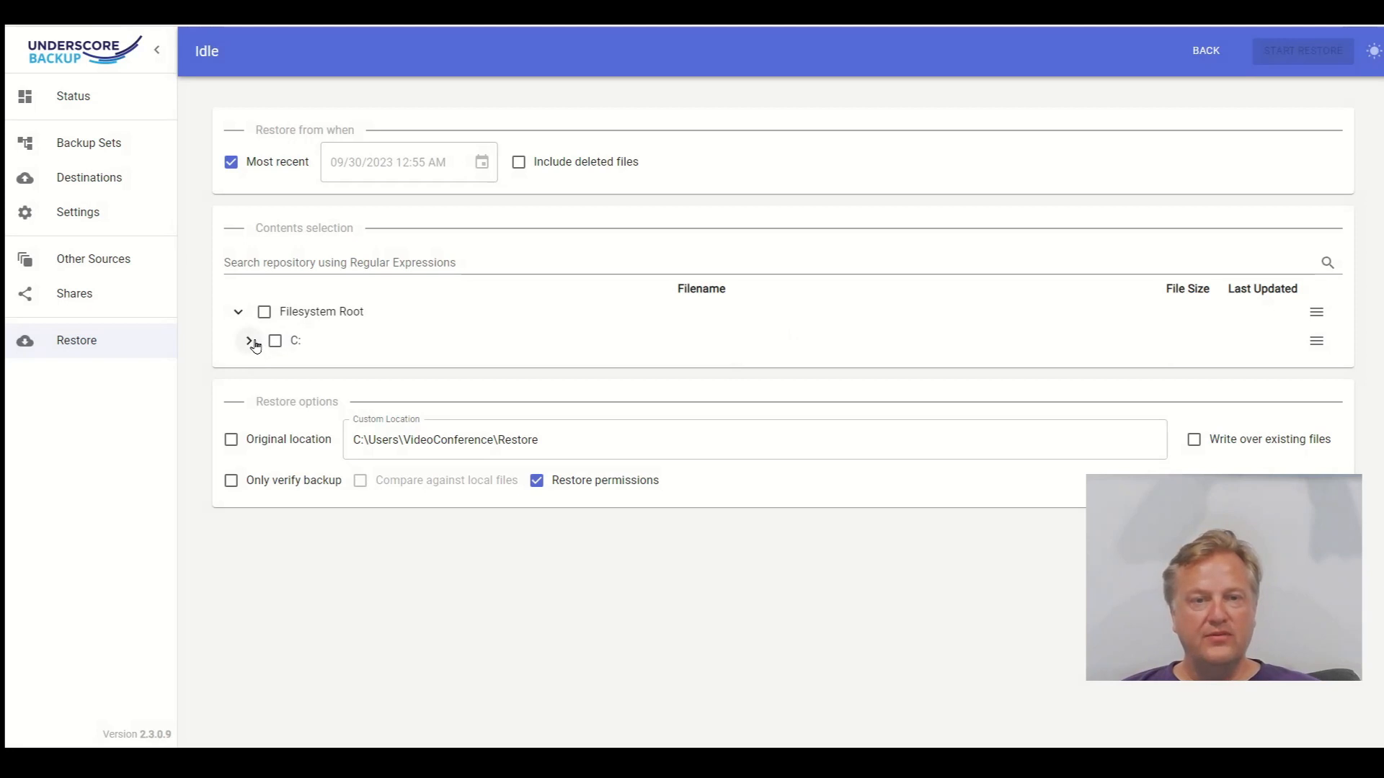
Expand C:\Users\VideoConference in the backed-up files and turn off Most recent to restore from a chosen date
{"action": "left_click", "coordinate": [250, 341]}
{"action": "left_click", "coordinate": [261, 371]}
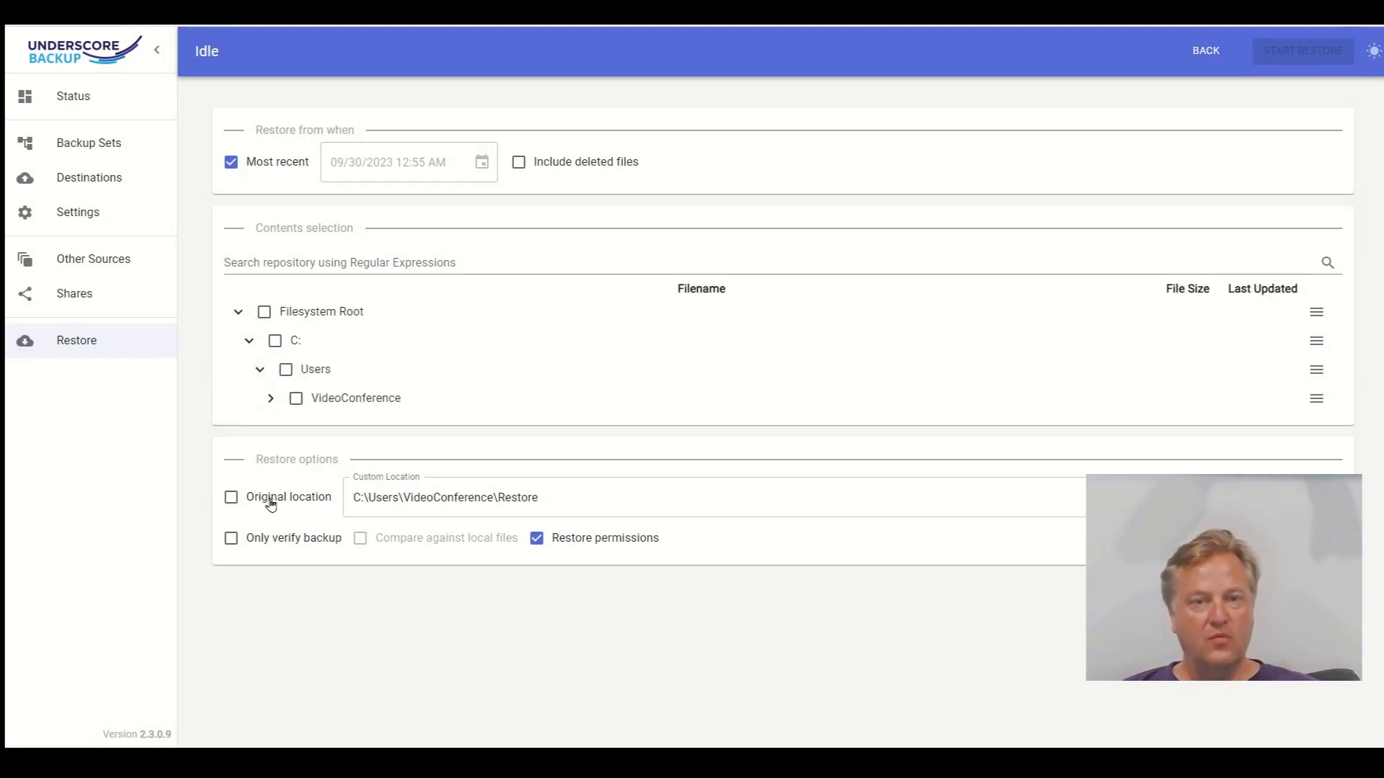
{"action": "left_click", "coordinate": [267, 398]}
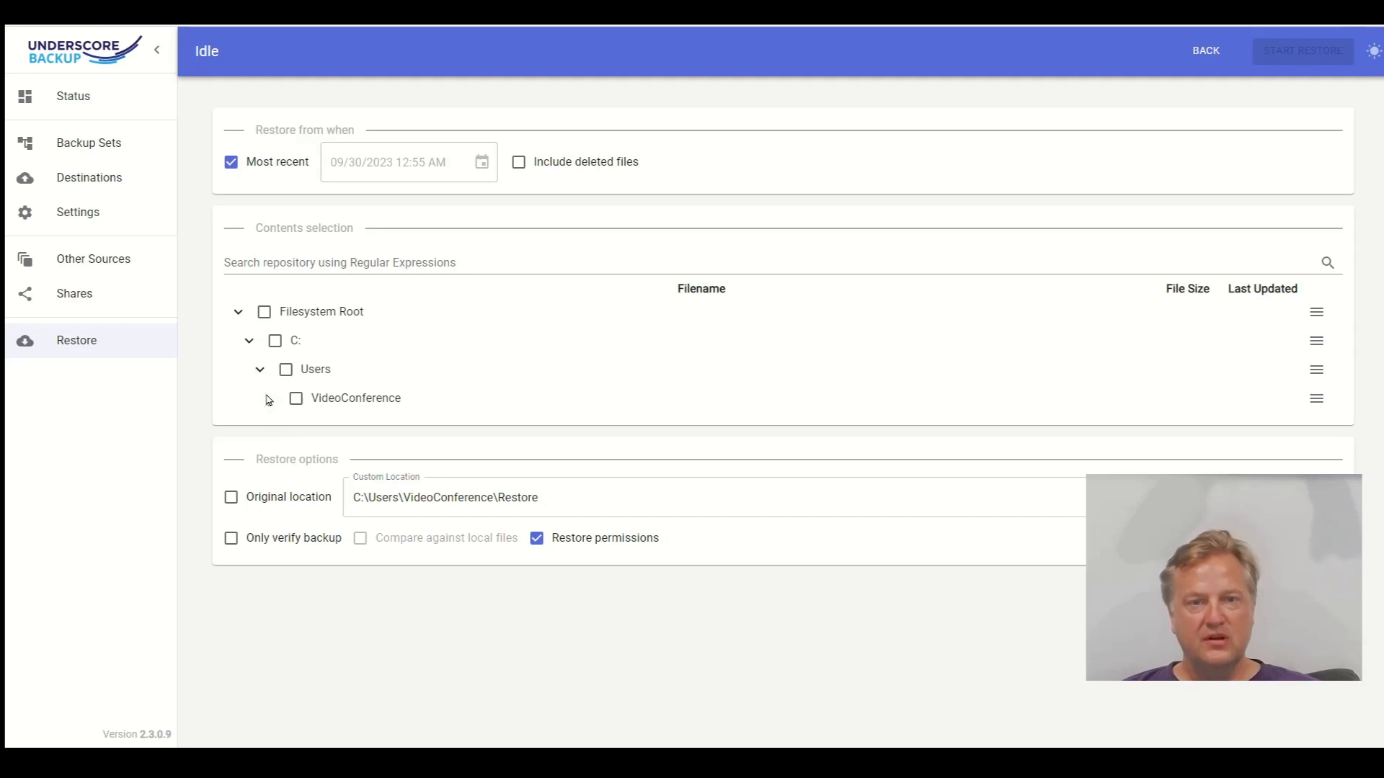
{"action": "scroll", "coordinate": [333, 373], "scroll_direction": "down", "scroll_amount": 3}
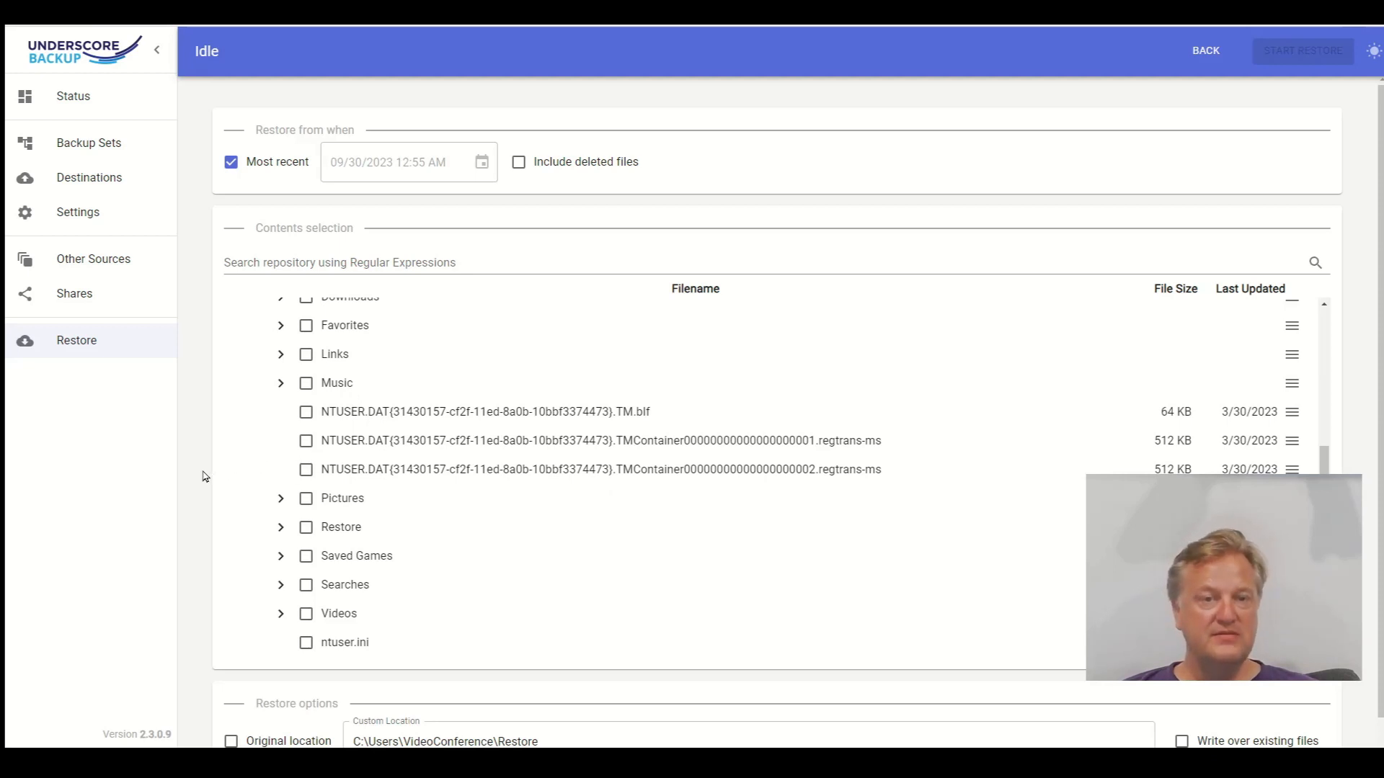
{"action": "scroll", "coordinate": [202, 477], "scroll_direction": "down", "scroll_amount": 1}
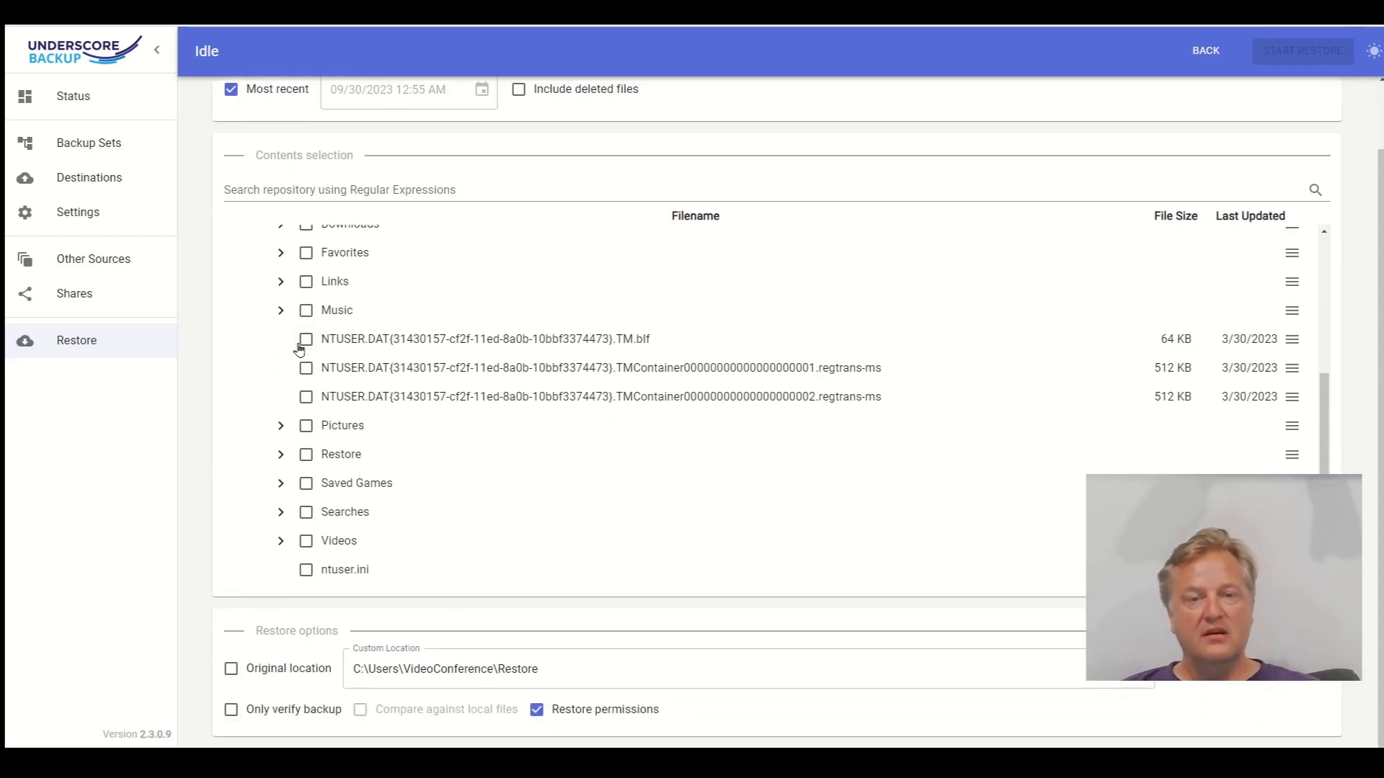
{"action": "scroll", "coordinate": [213, 354], "scroll_direction": "up", "scroll_amount": 1}
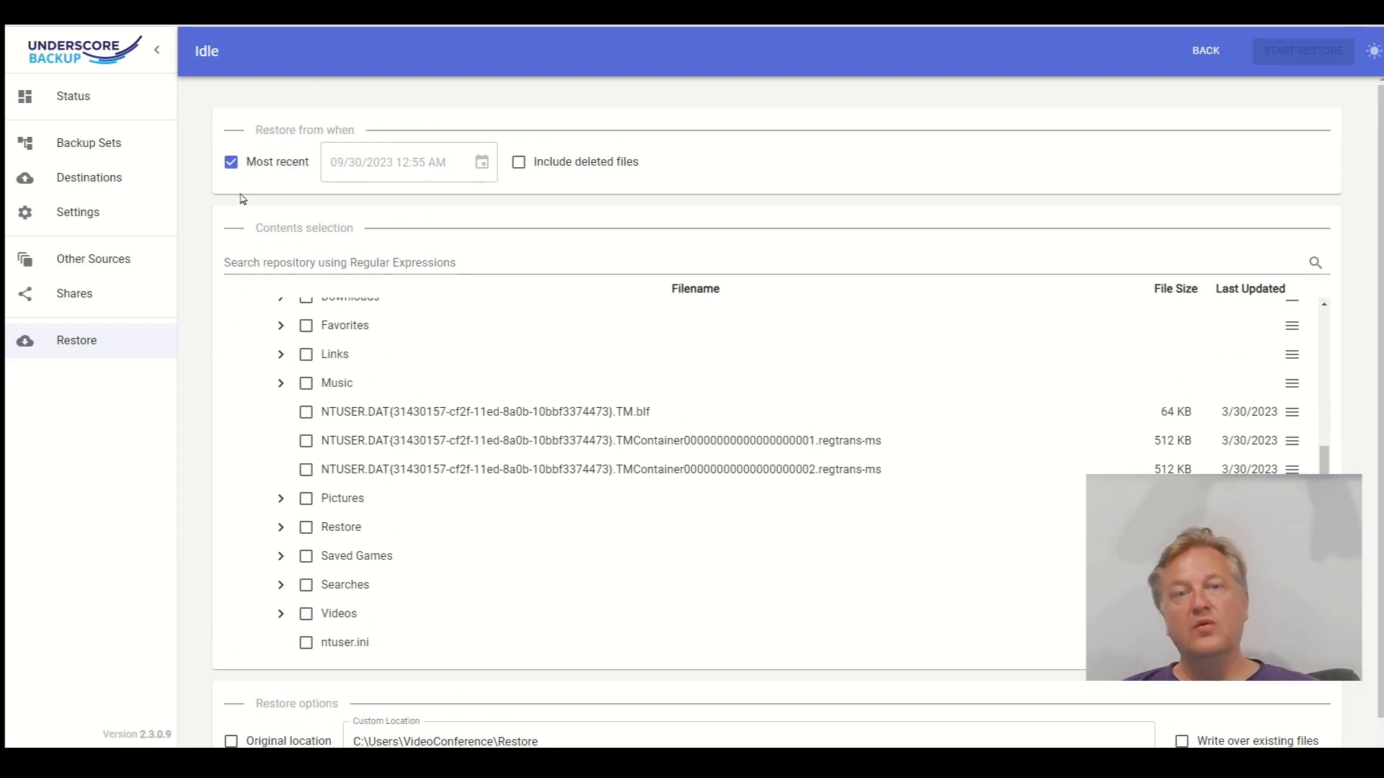
{"action": "left_click", "coordinate": [244, 165]}
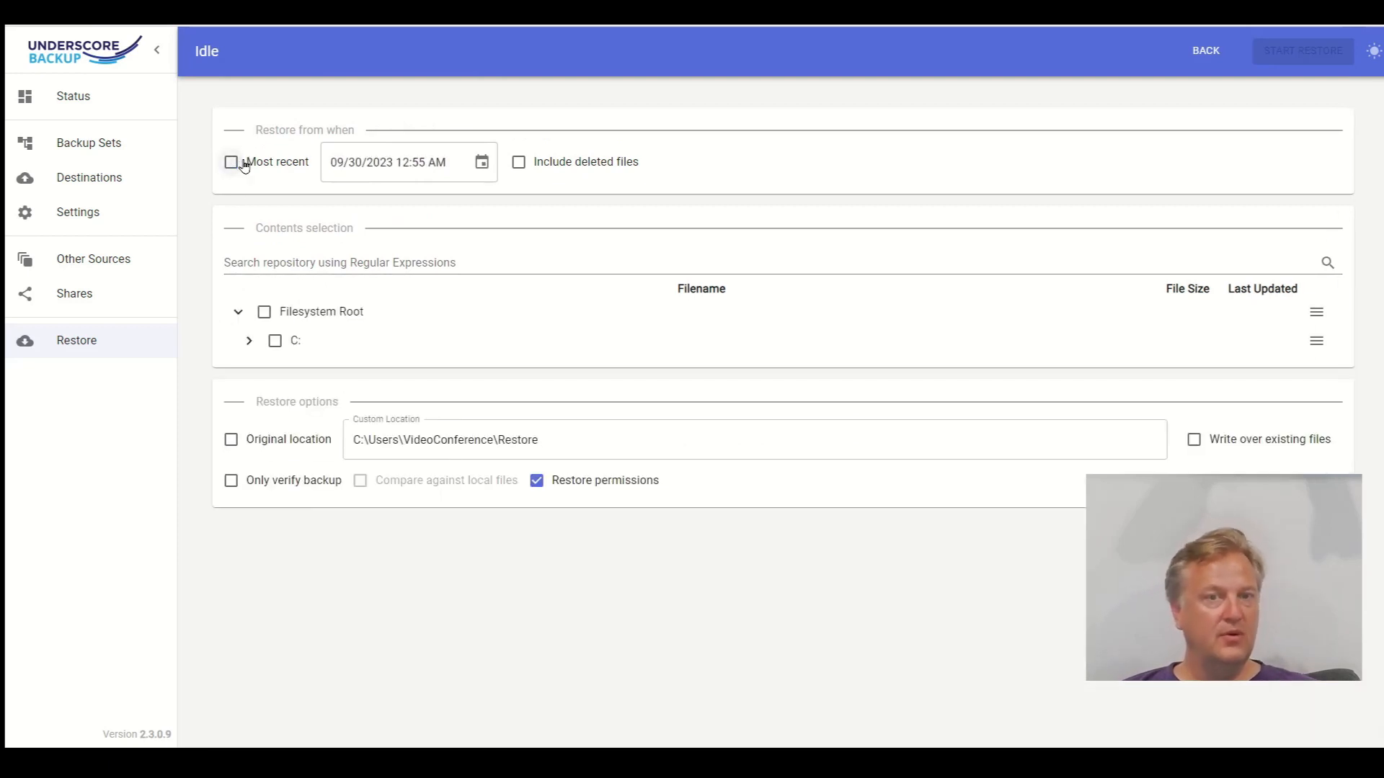